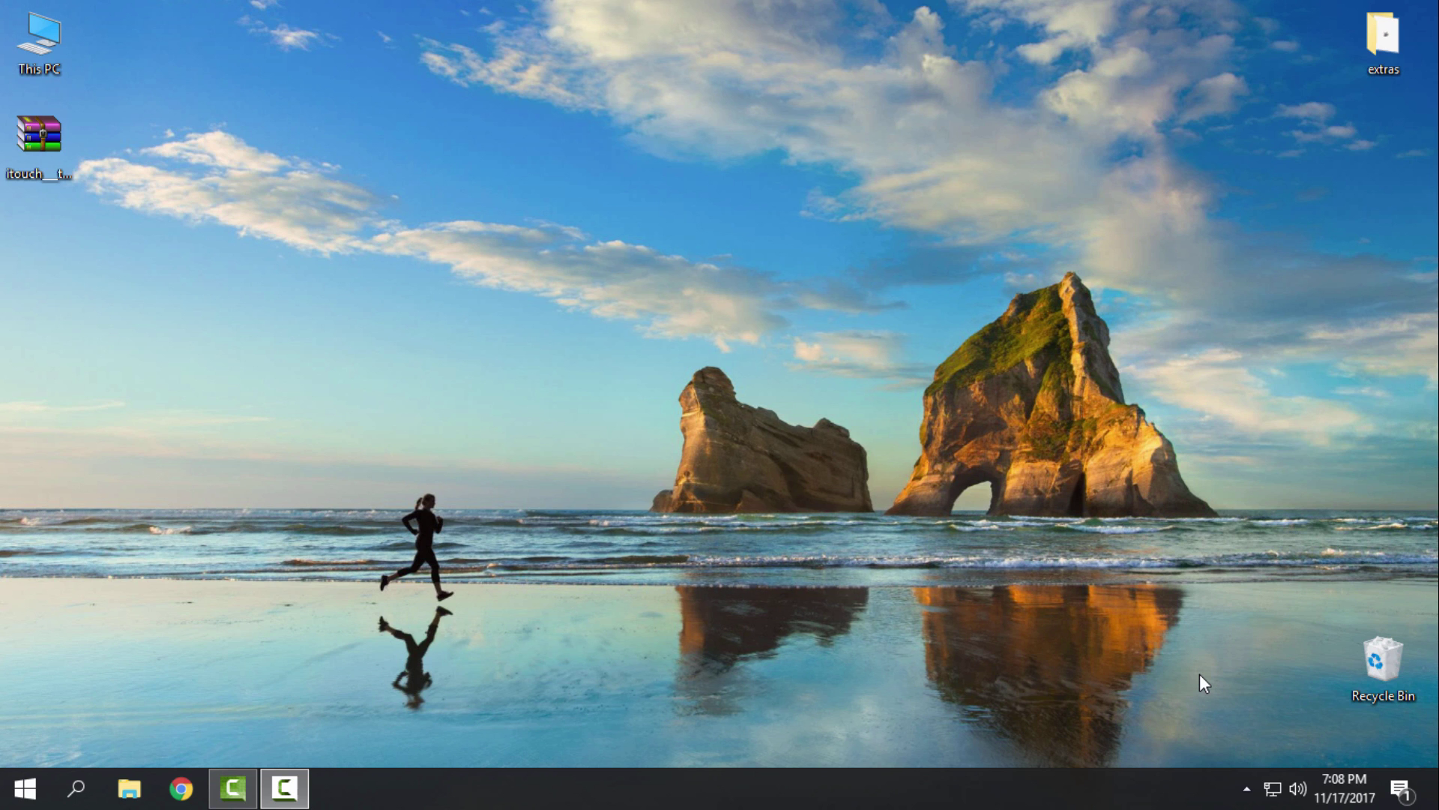
# Extract the iTouch zip to itouch__touch_ur_screen_by_devrexster\ and check its iTouch.exe.
pyautogui.rightClick(57, 145)
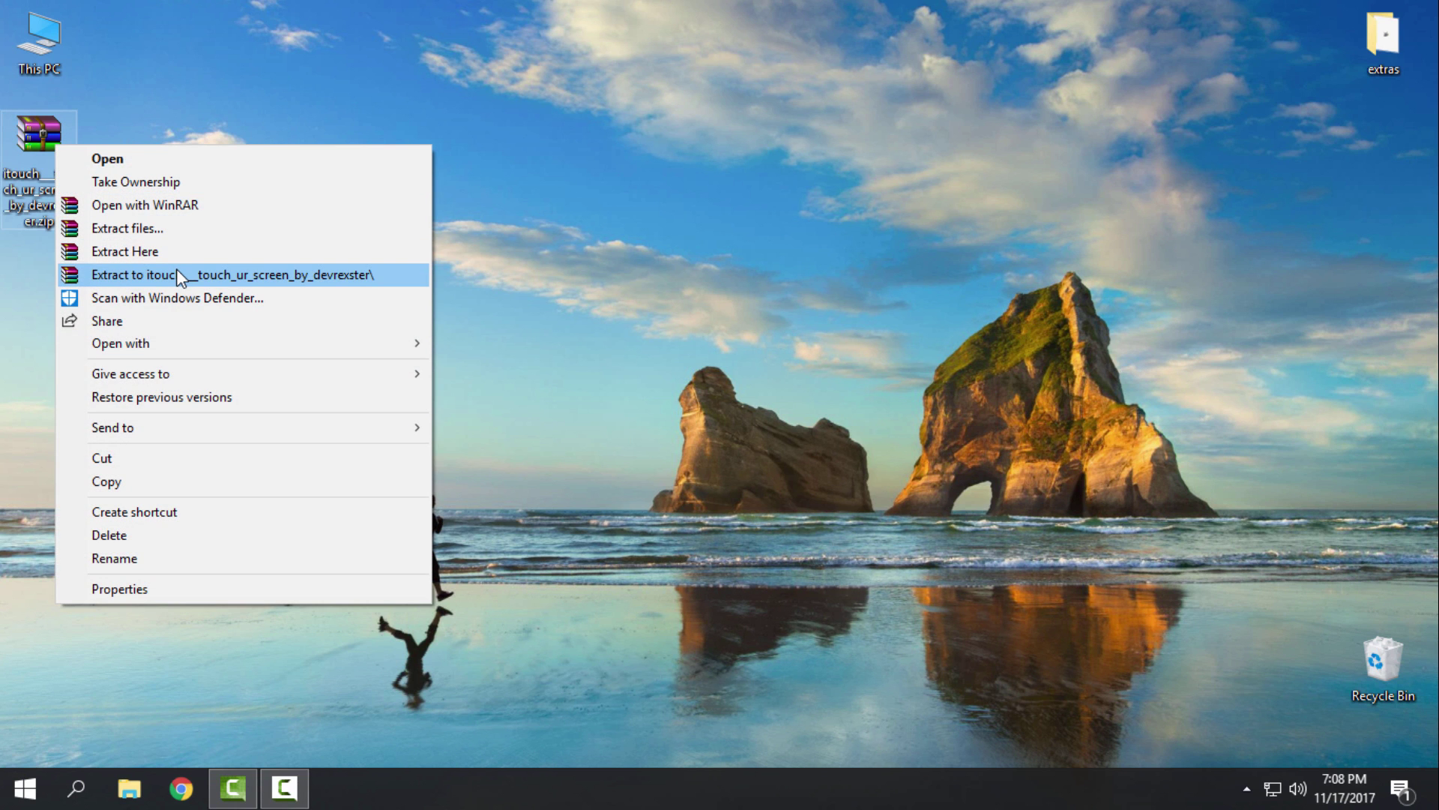
pyautogui.click(357, 275)
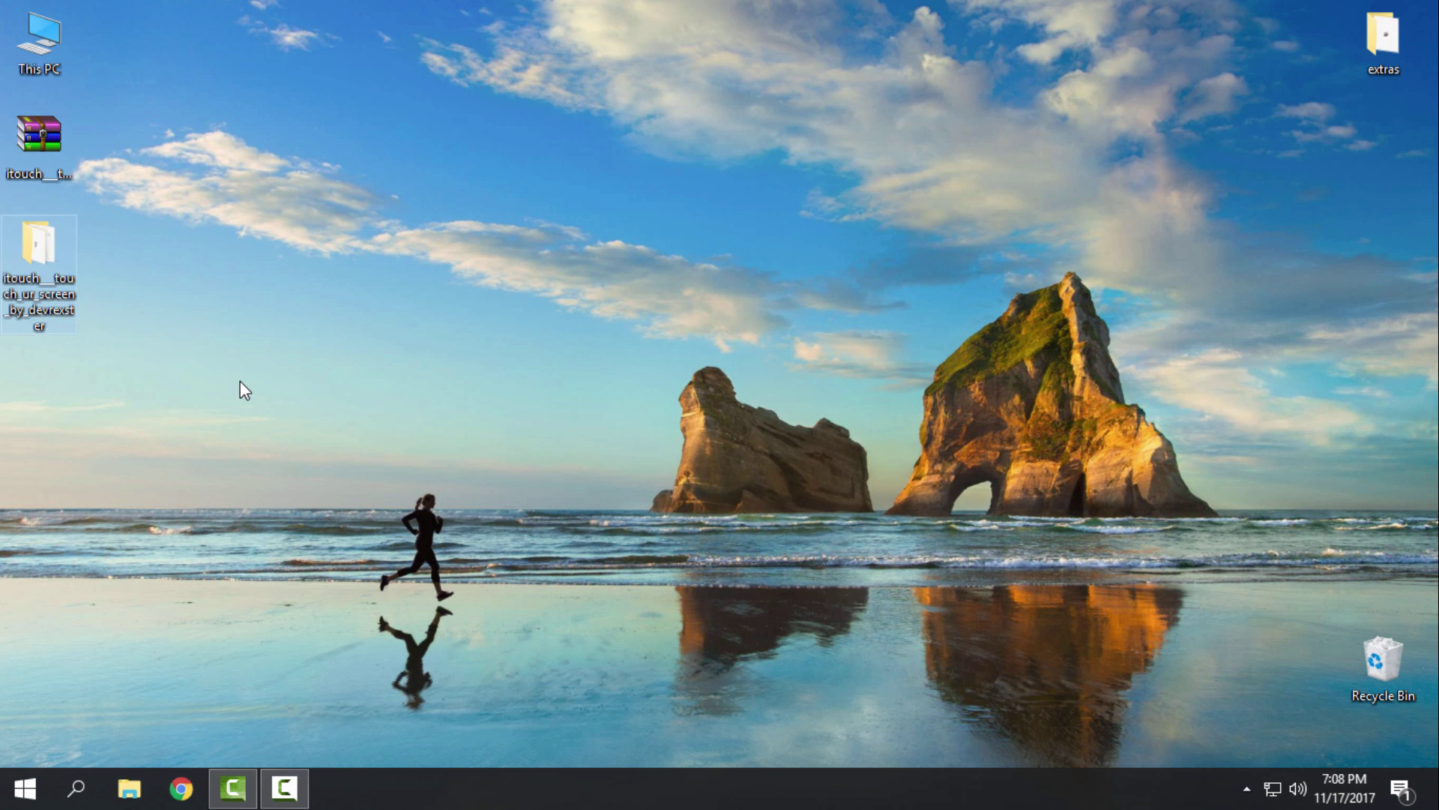
pyautogui.press('Return')
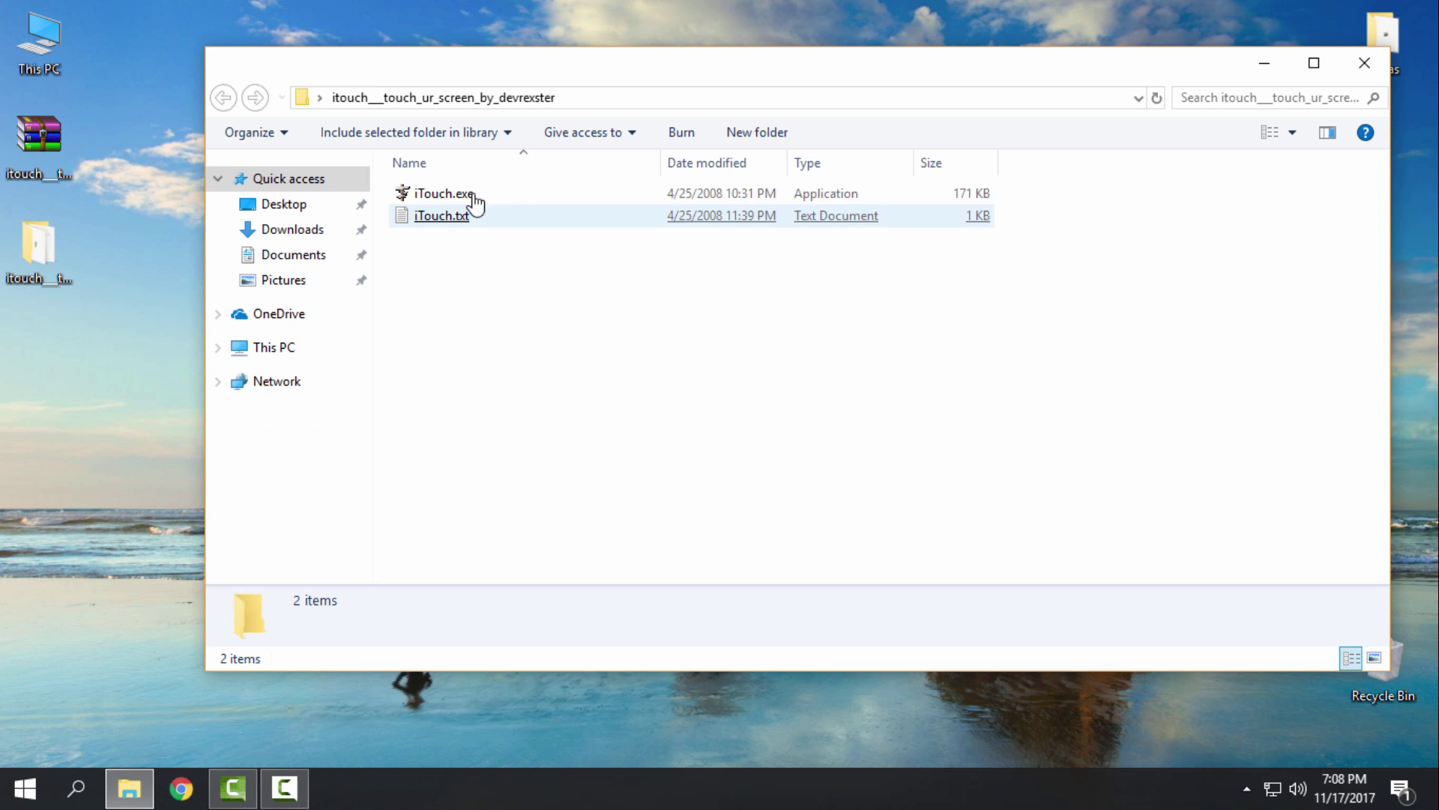
pyautogui.click(476, 200)
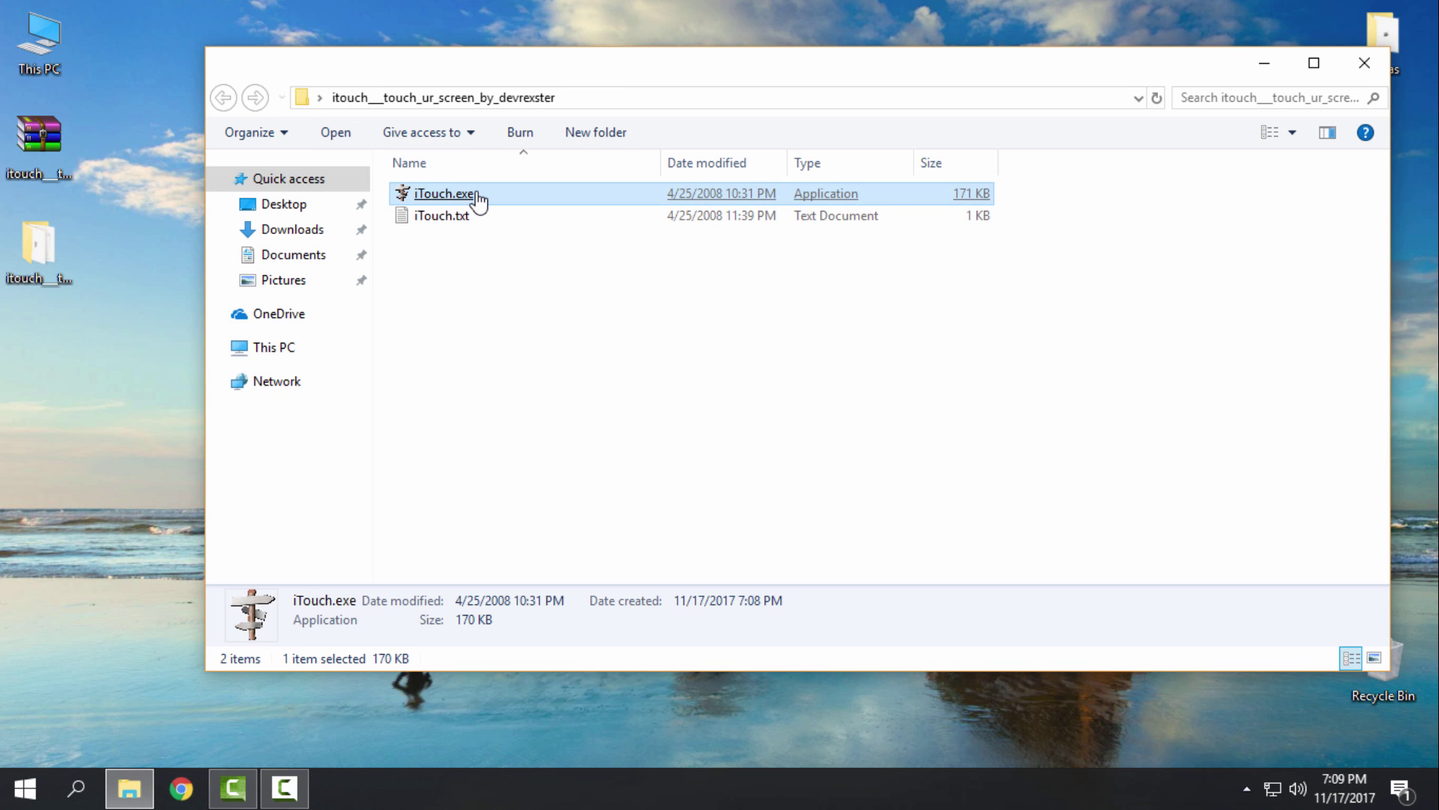
pyautogui.click(1365, 63)
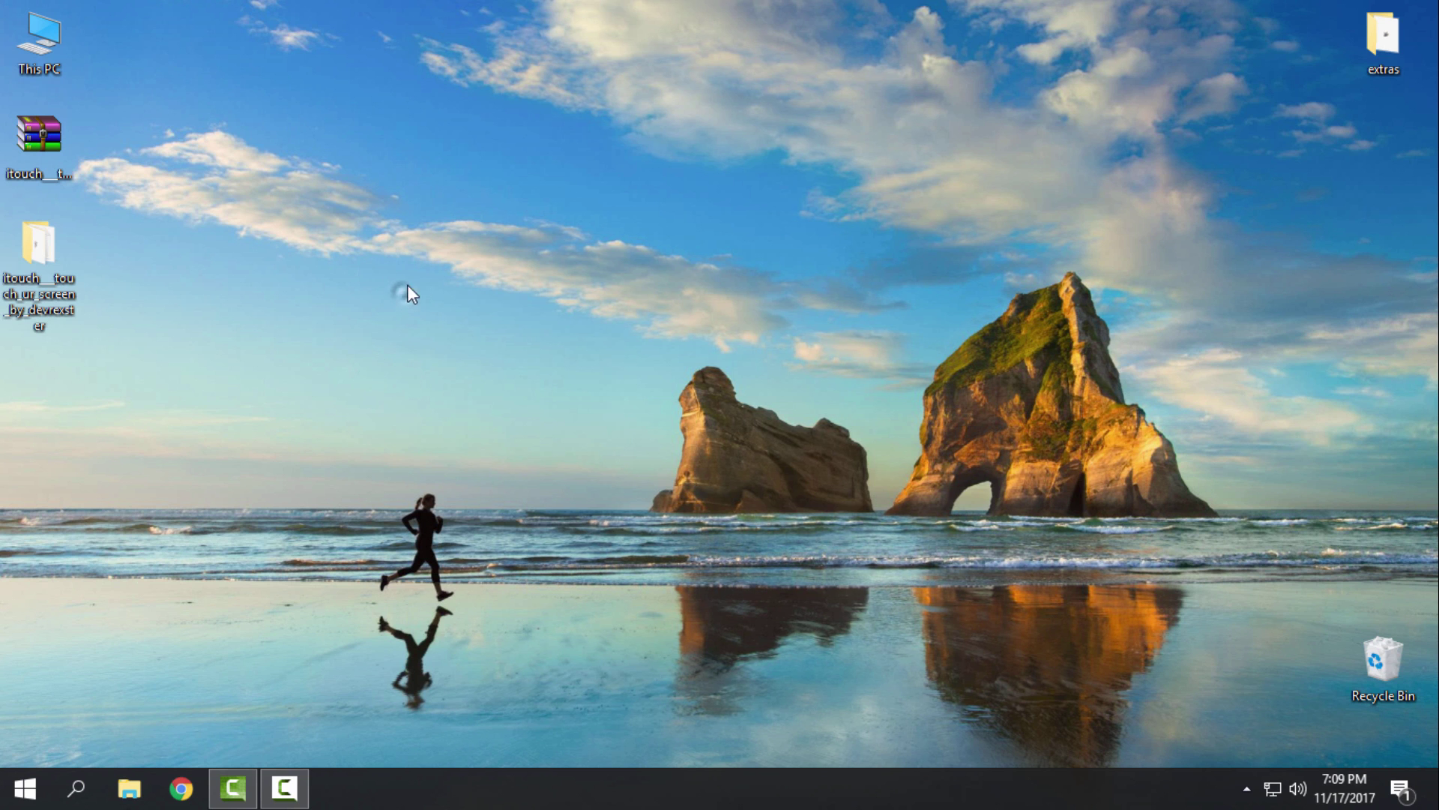
# Refresh the desktop five times in a row.
pyautogui.rightClick(442, 265)
pyautogui.click(488, 355)
pyautogui.rightClick(446, 293)
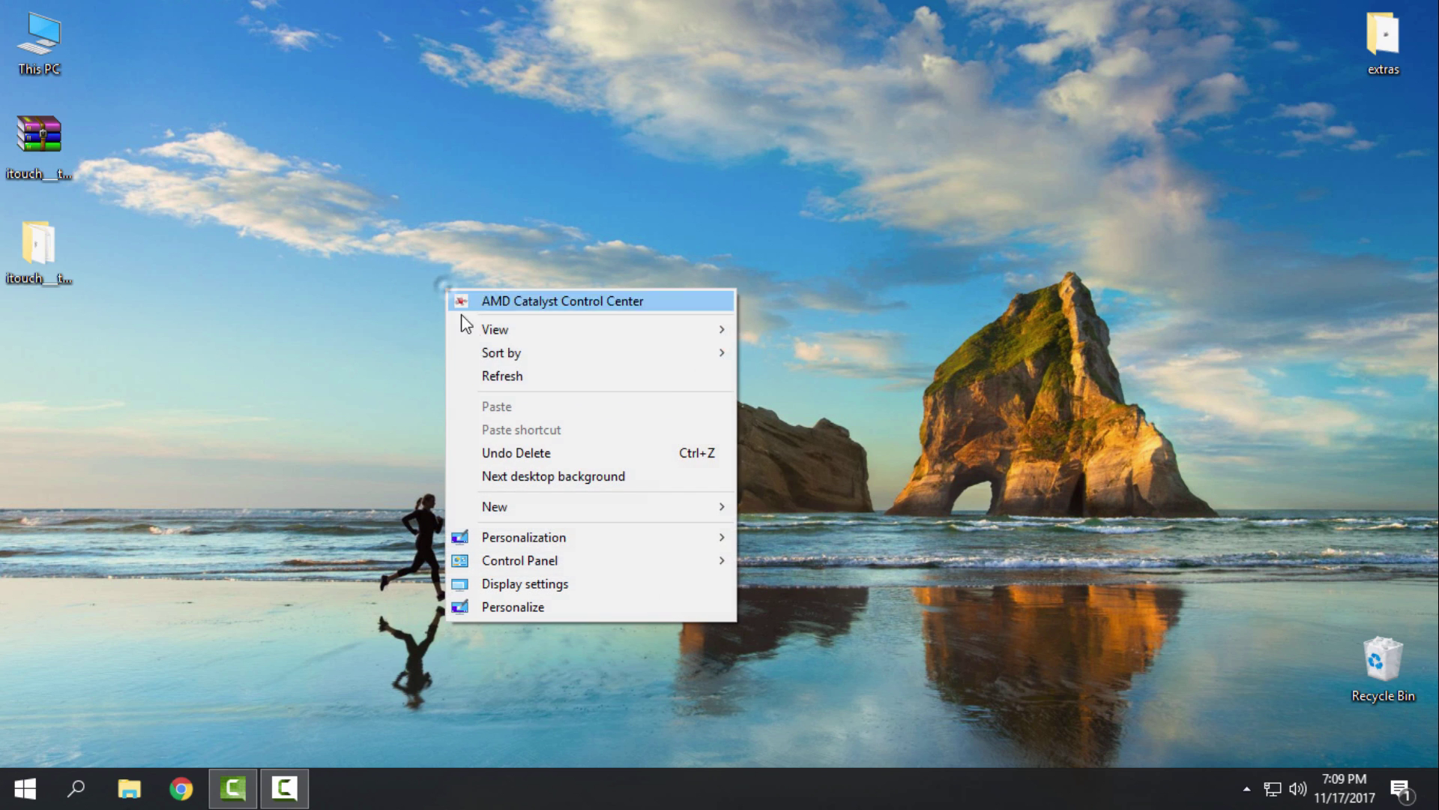
pyautogui.click(482, 379)
pyautogui.rightClick(453, 308)
pyautogui.click(485, 399)
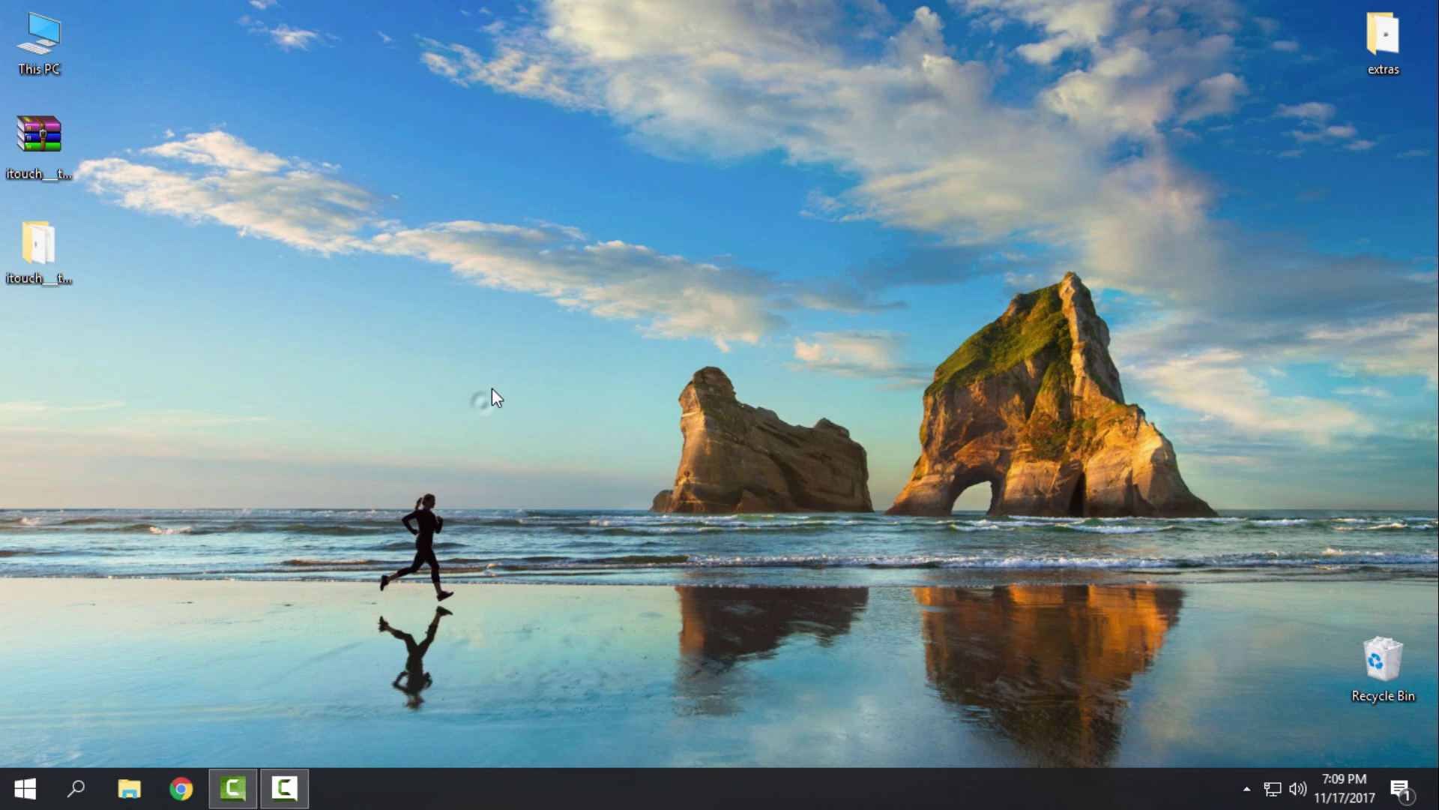
pyautogui.rightClick(530, 322)
pyautogui.click(573, 411)
pyautogui.rightClick(482, 333)
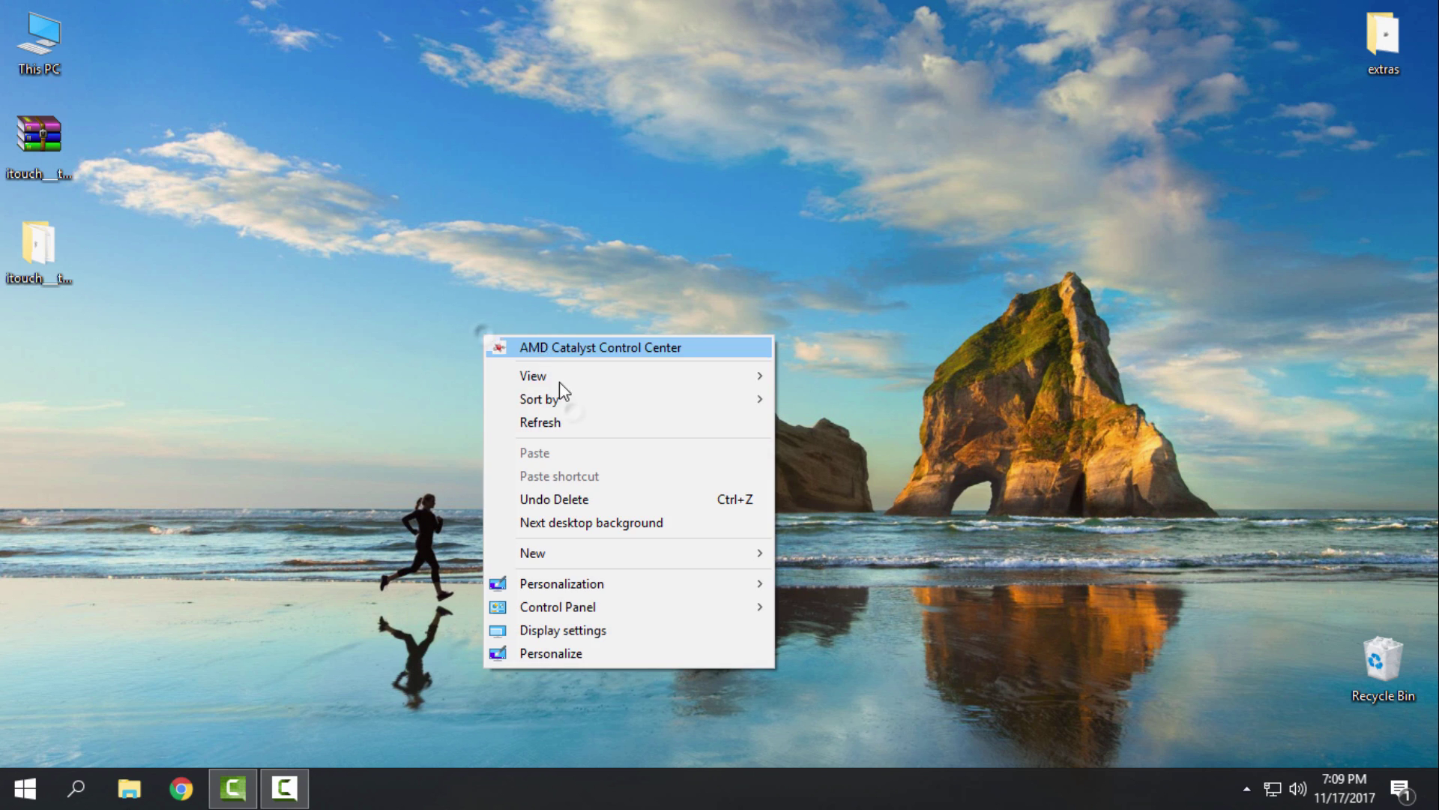
pyautogui.click(514, 423)
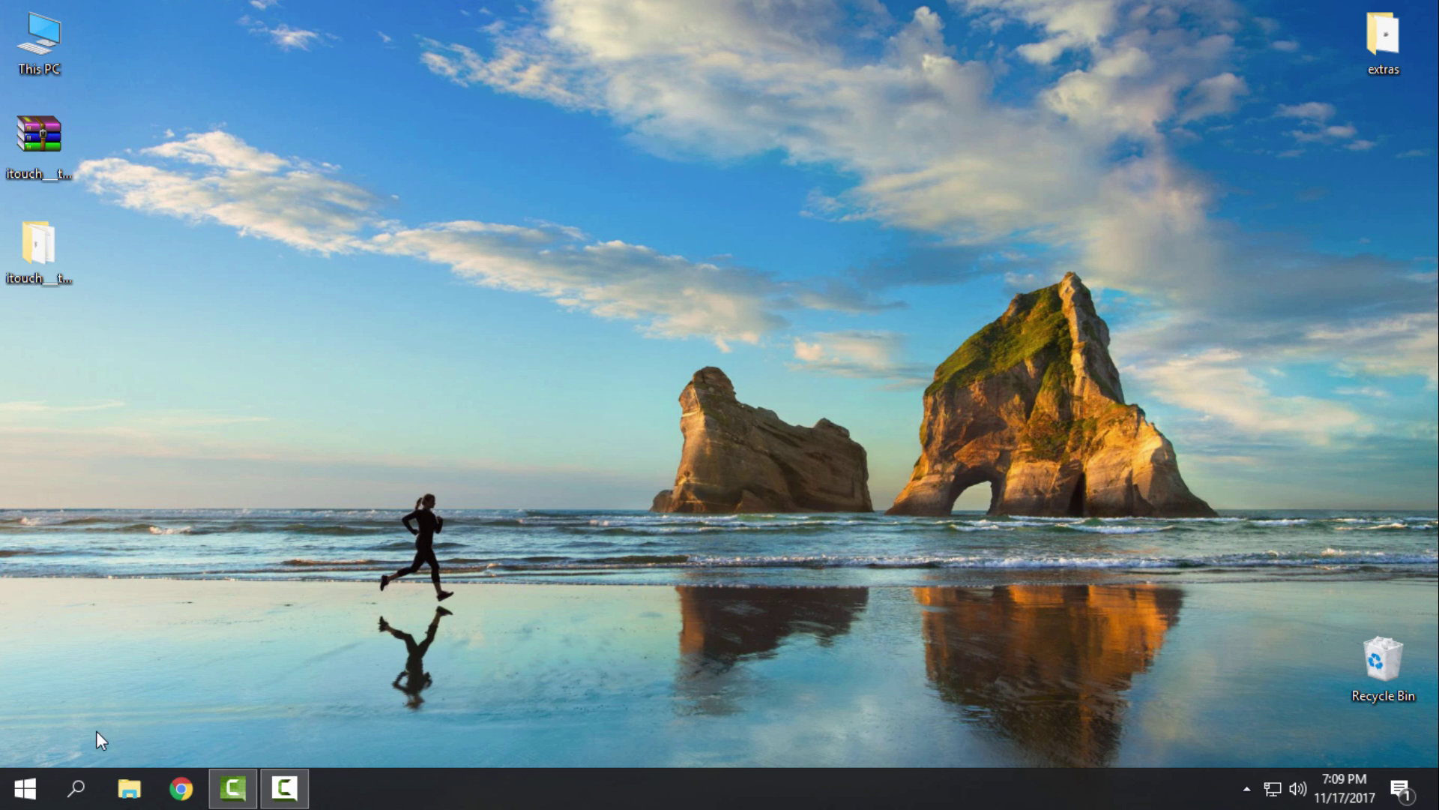
# Refresh the This PC view twice, close it, and reveal the hidden tray icons.
pyautogui.click(130, 786)
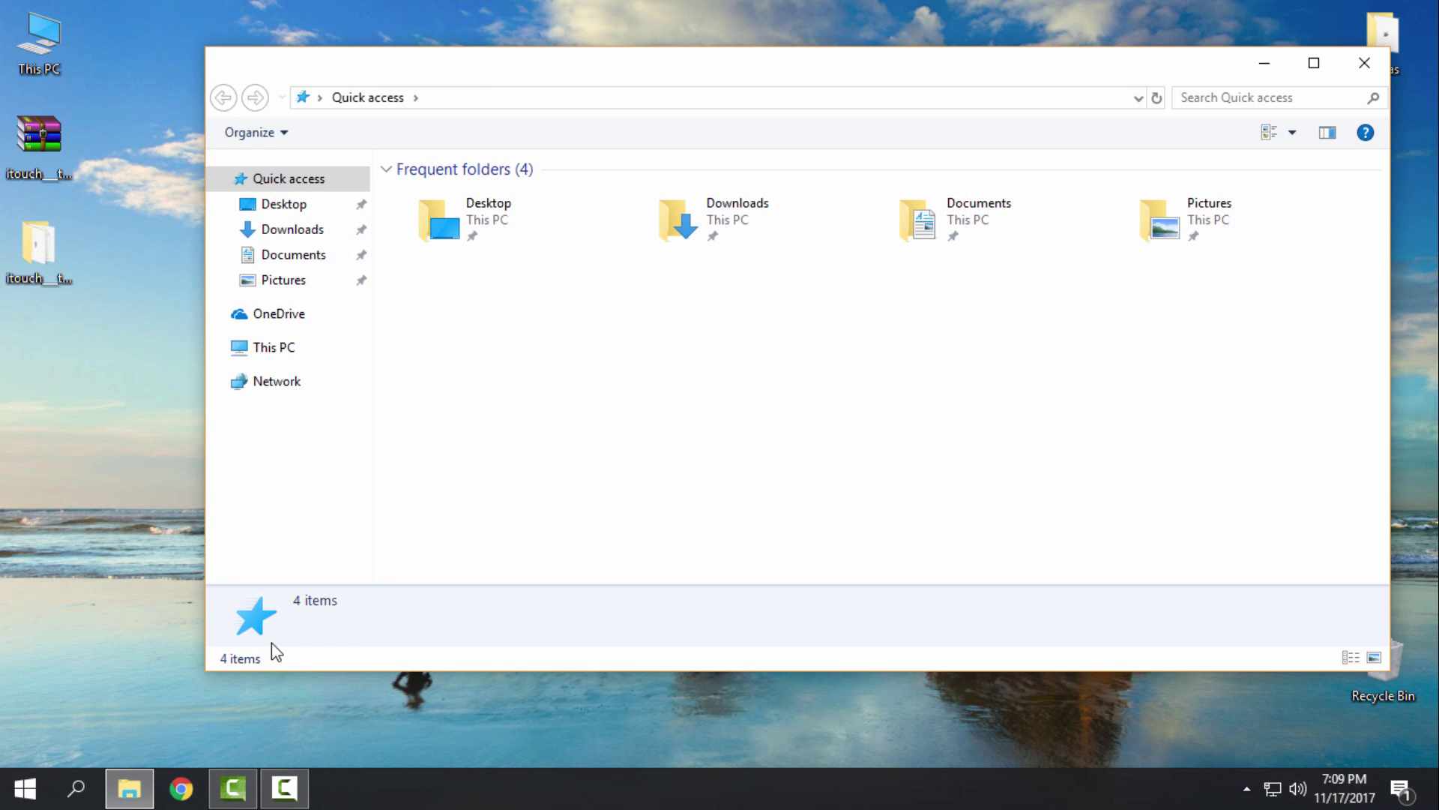
pyautogui.click(330, 353)
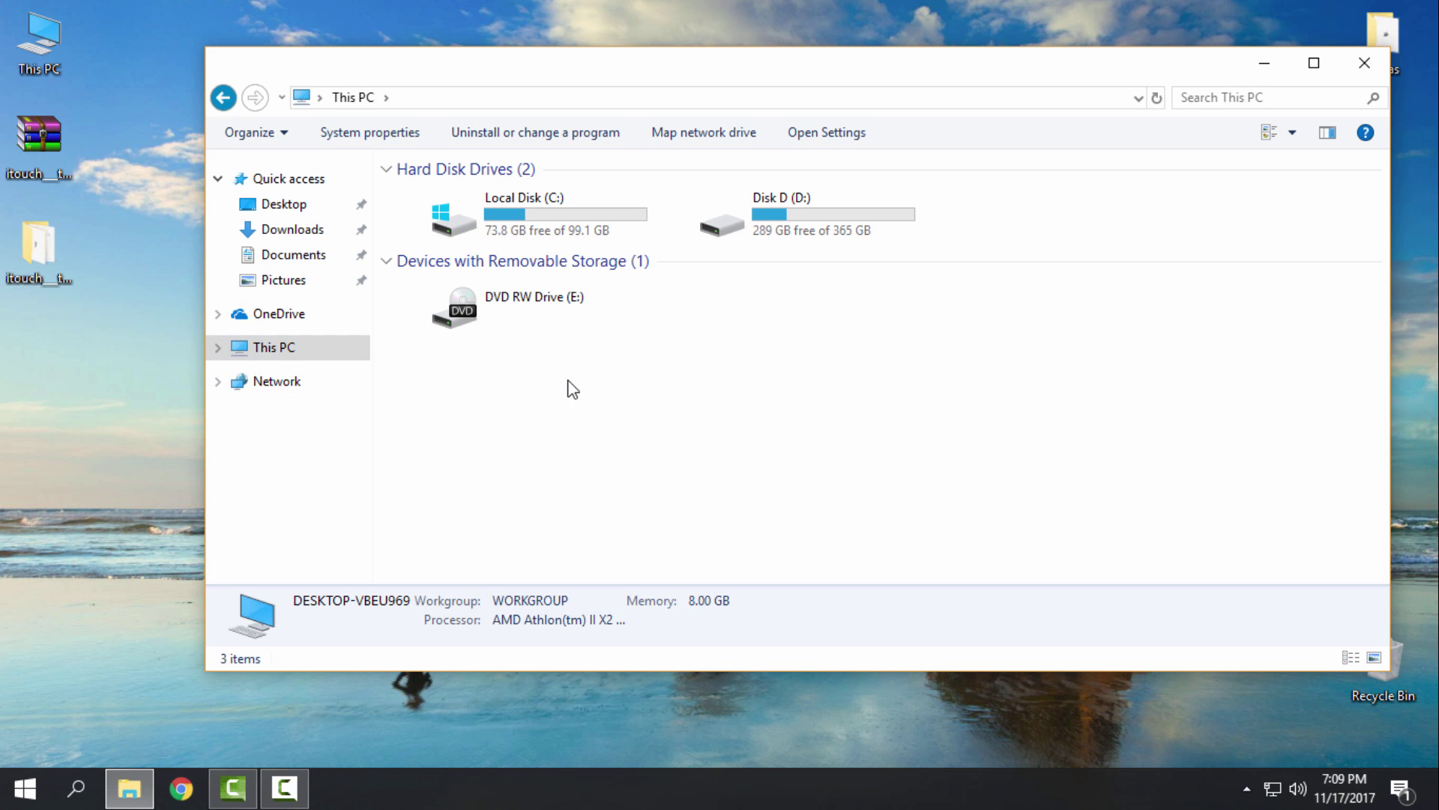
pyautogui.rightClick(637, 393)
pyautogui.click(671, 475)
pyautogui.rightClick(677, 358)
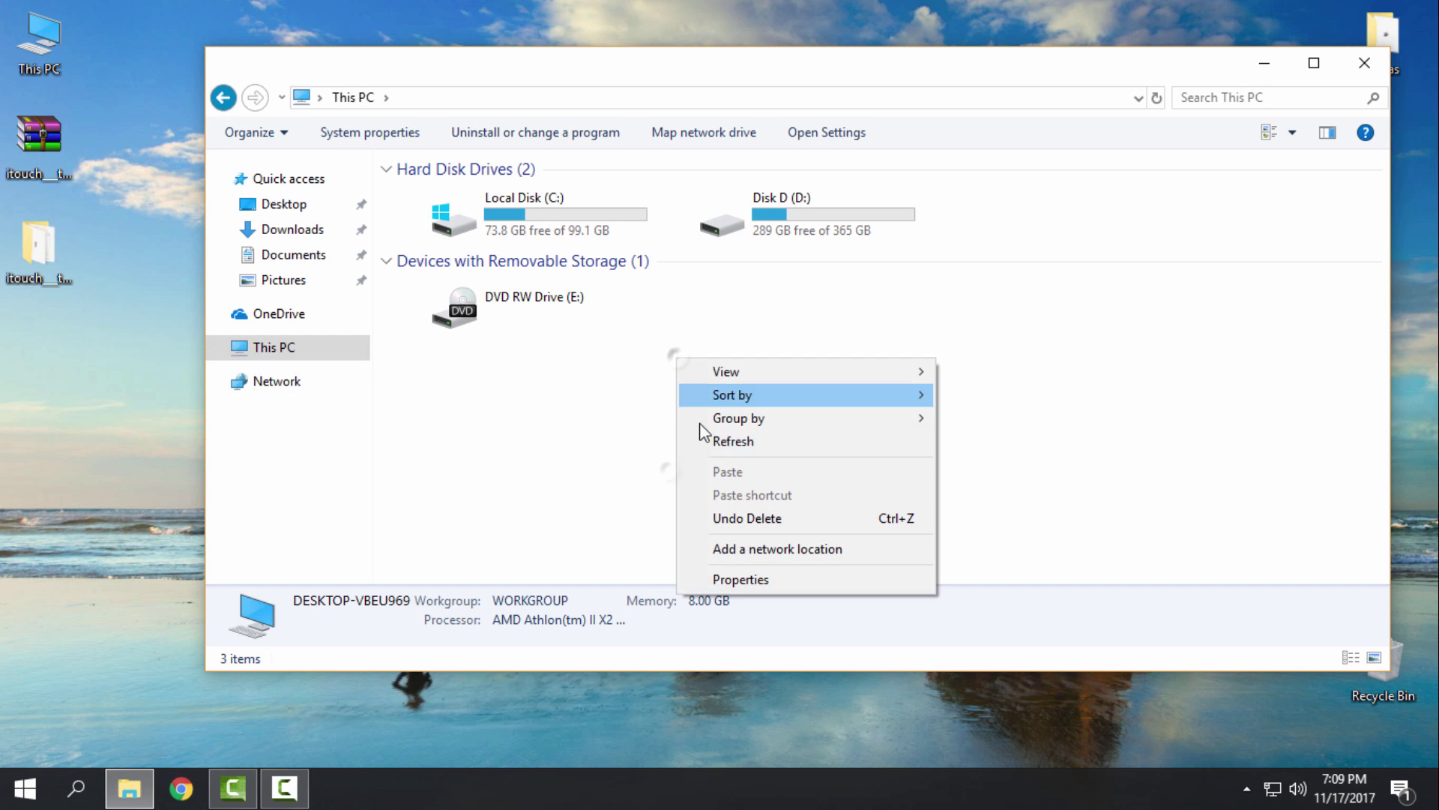
pyautogui.click(715, 442)
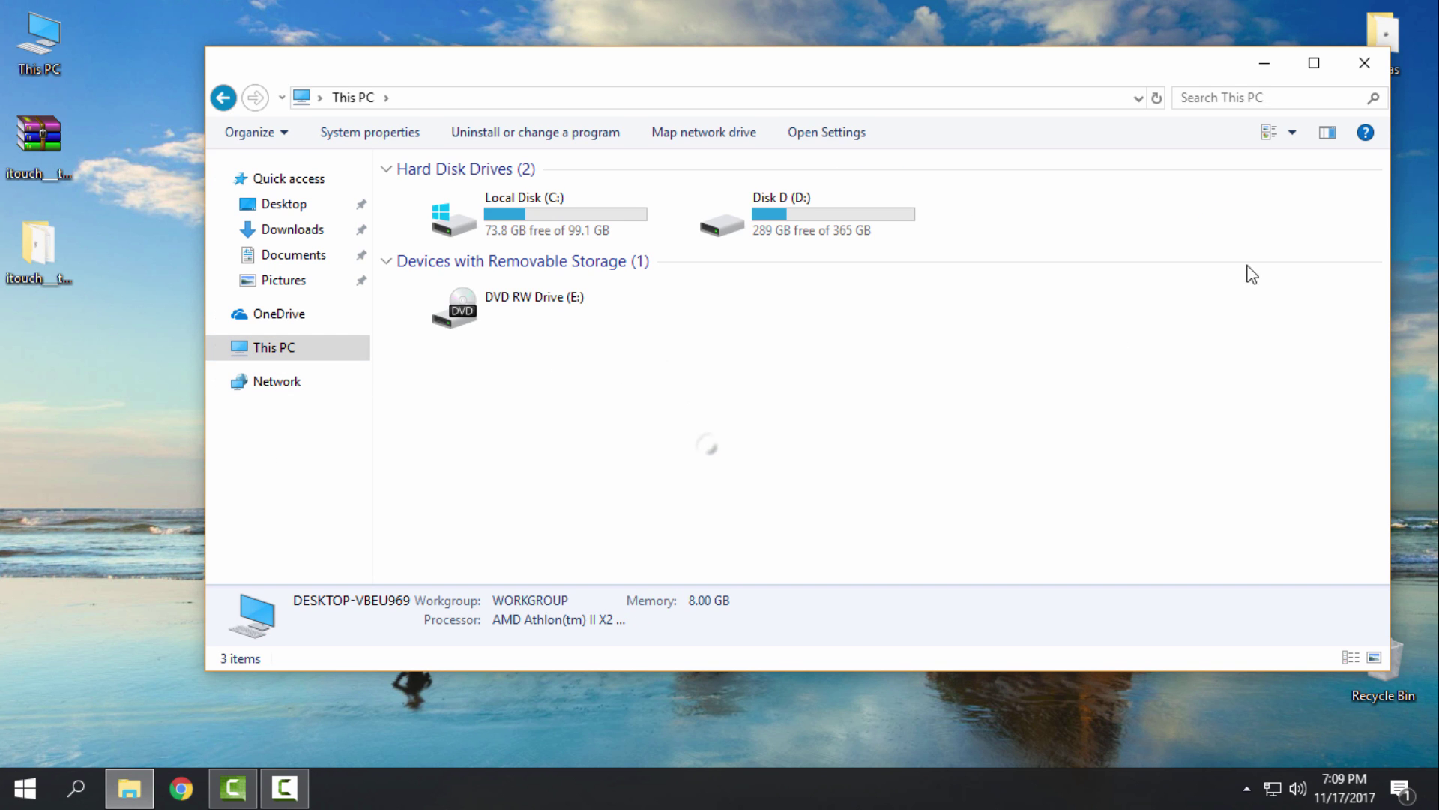
pyautogui.click(1376, 68)
pyautogui.click(1247, 789)
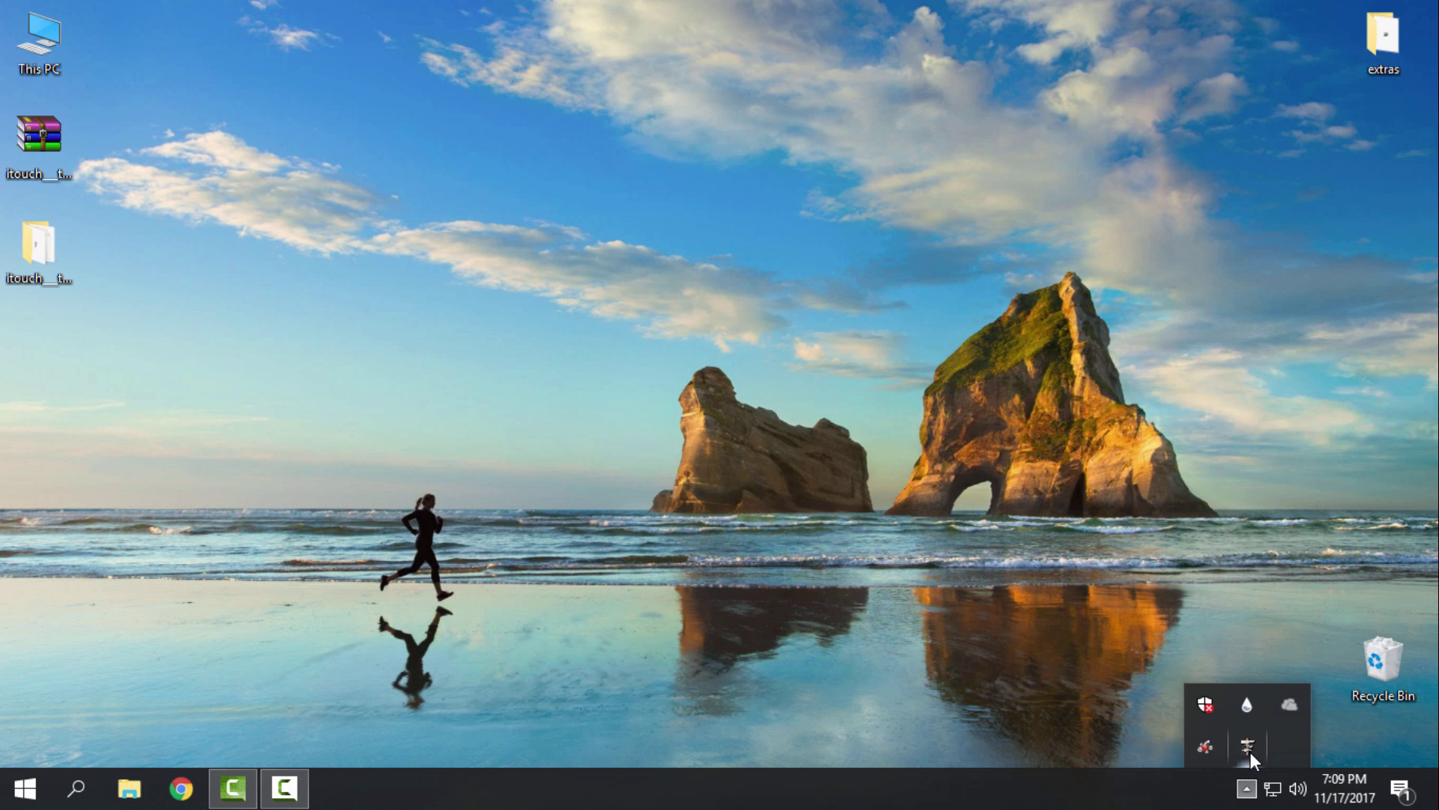
# Open the iTouch settings window from the tray icon and move it toward the centre.
pyautogui.rightClick(1250, 752)
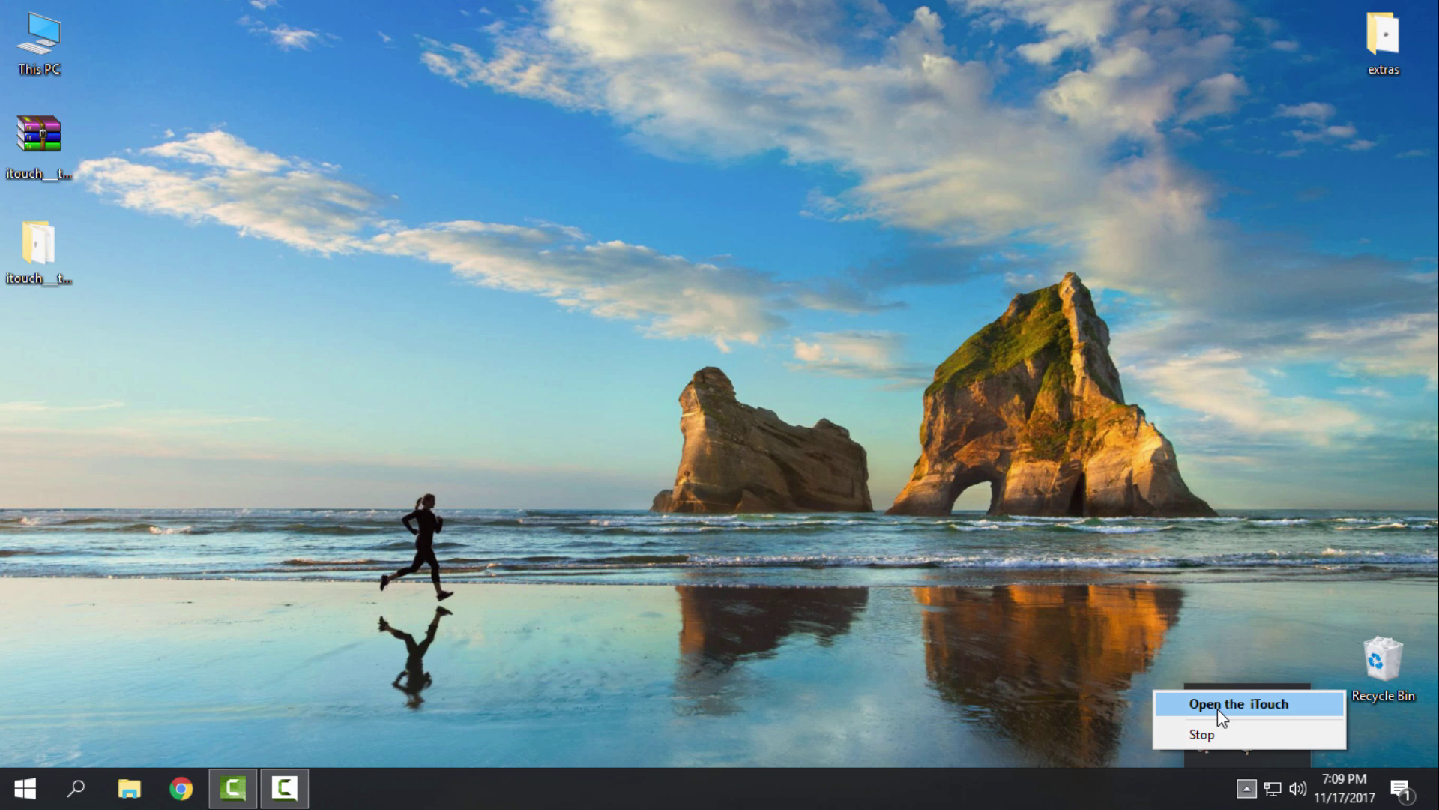
pyautogui.click(1218, 708)
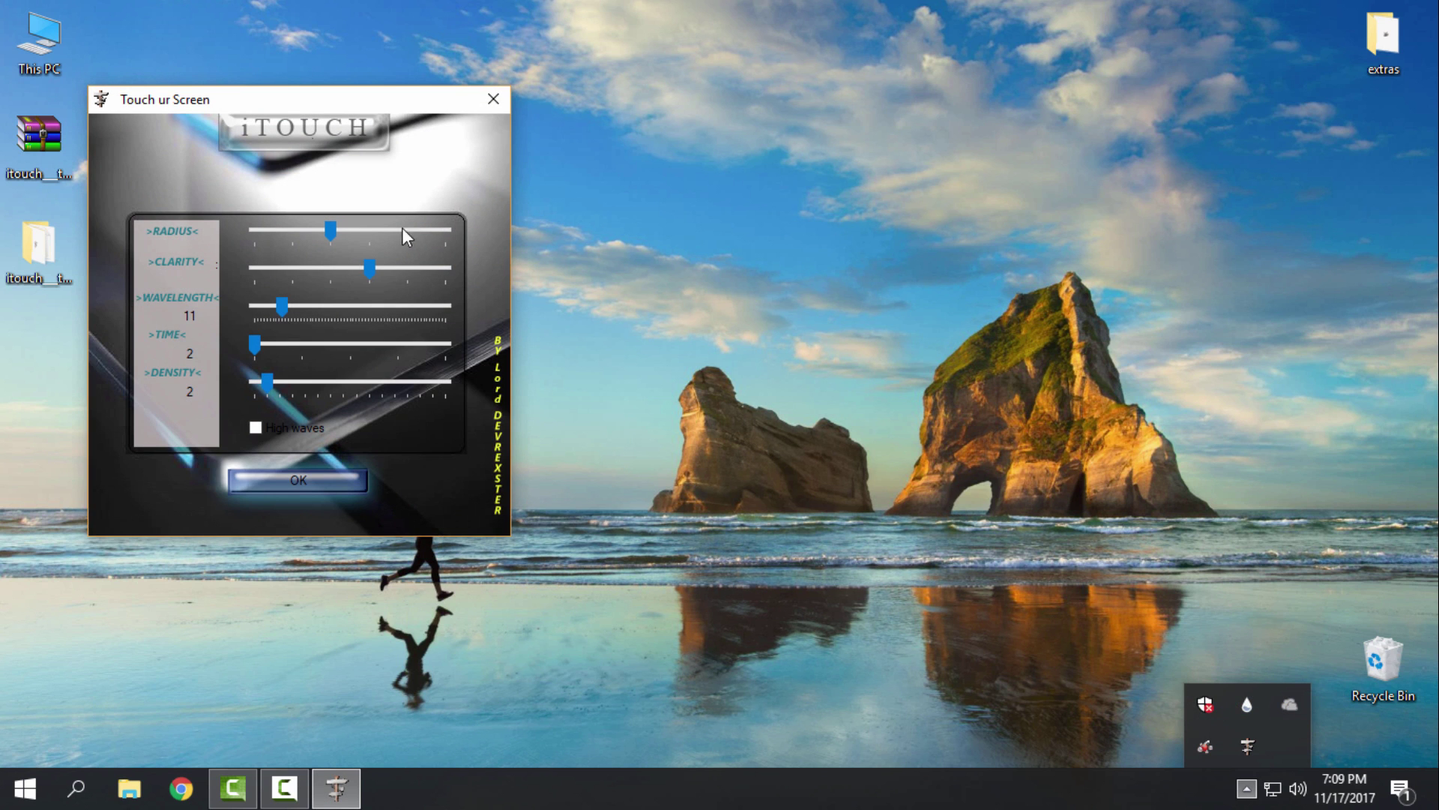
pyautogui.moveTo(421, 109); pyautogui.dragTo(663, 172)
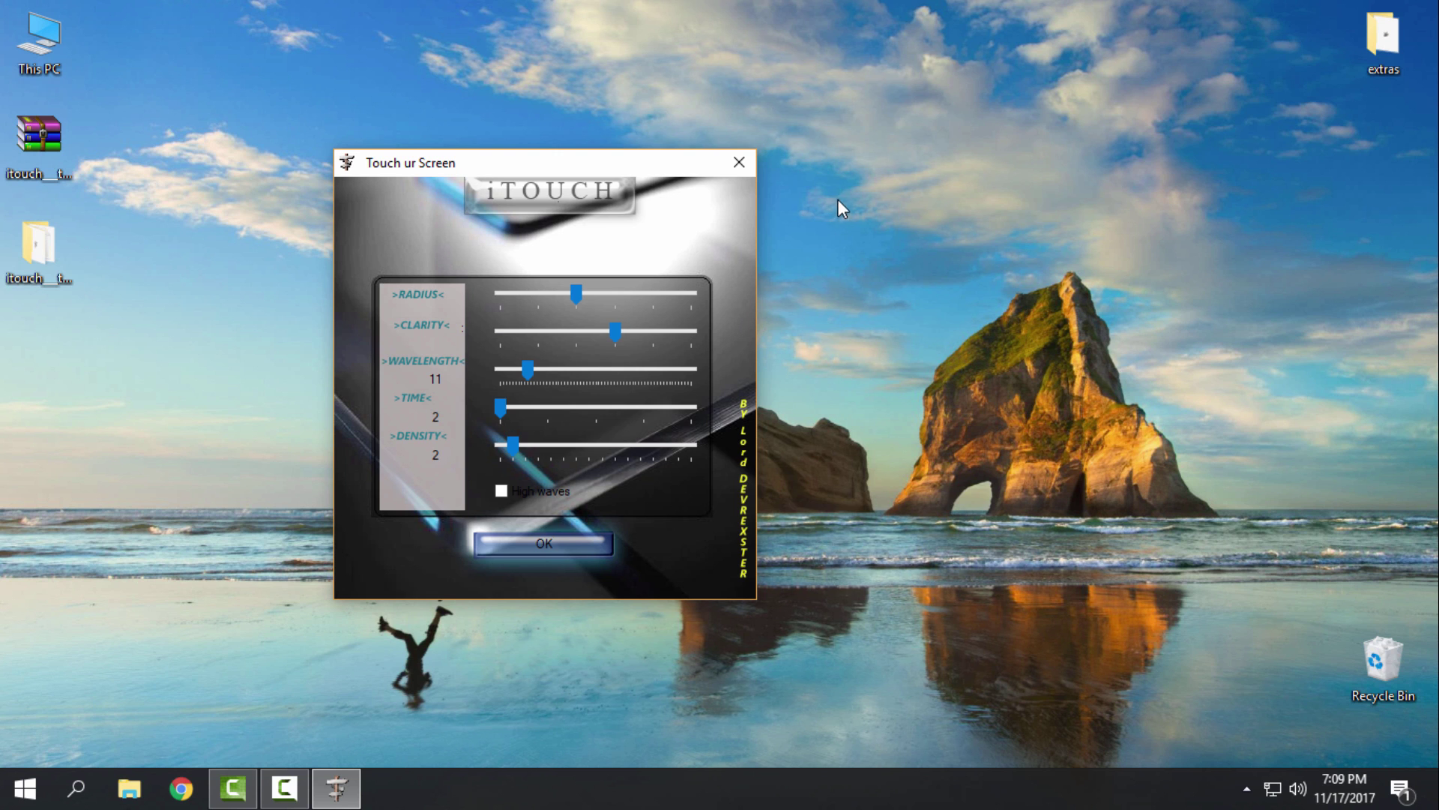
# Refresh the desktop several times to watch the ripple effect.
pyautogui.rightClick(844, 168)
pyautogui.click(839, 165)
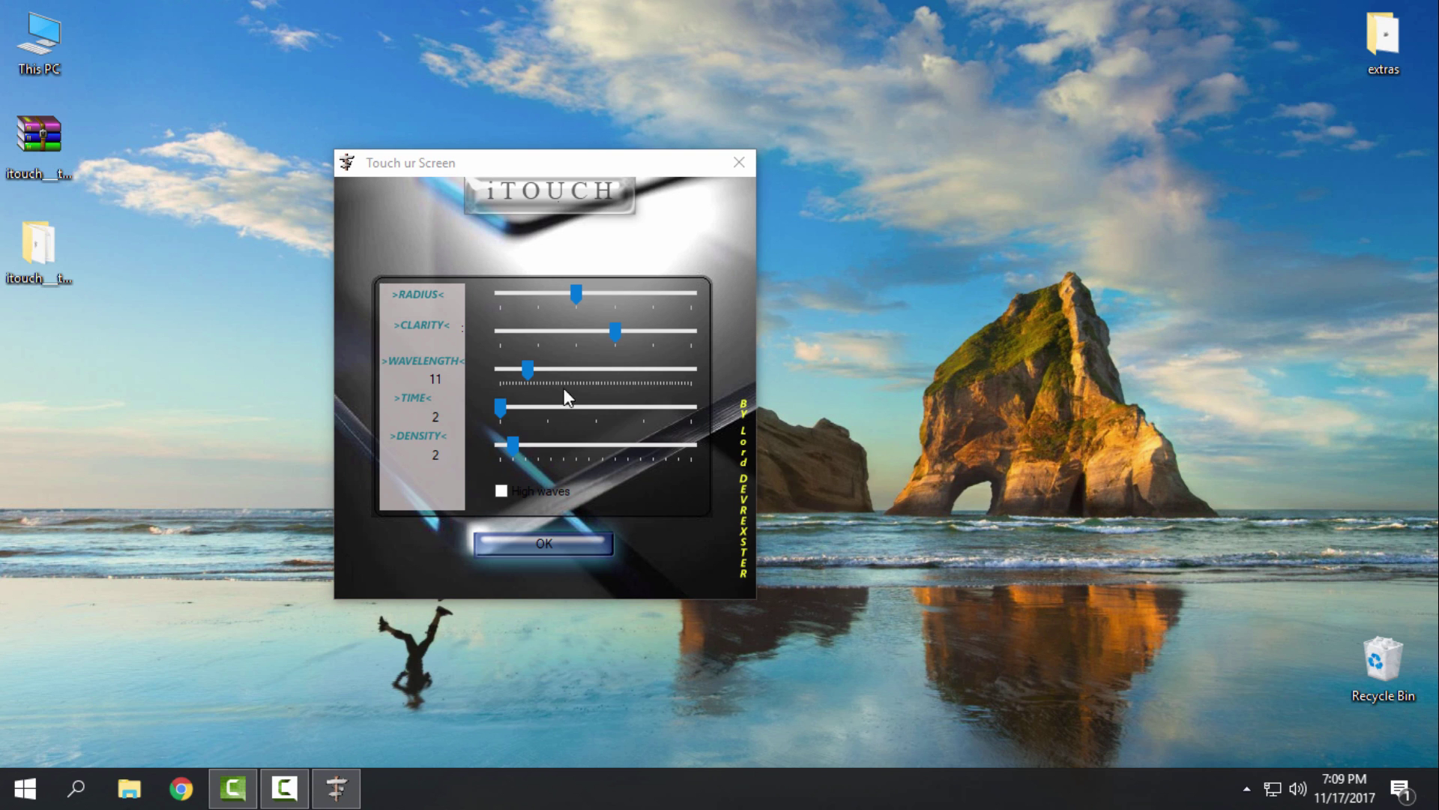
pyautogui.rightClick(899, 289)
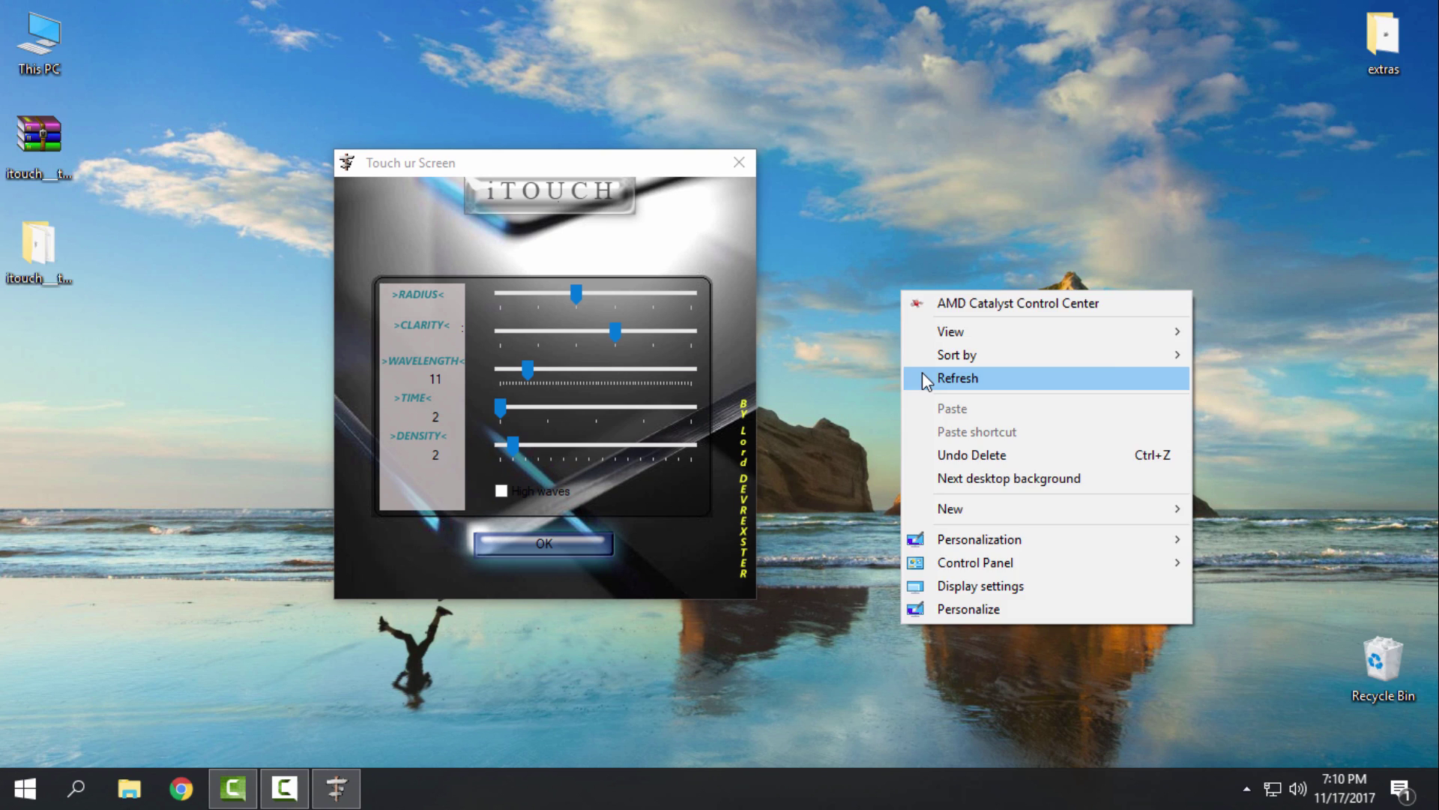
pyautogui.click(924, 372)
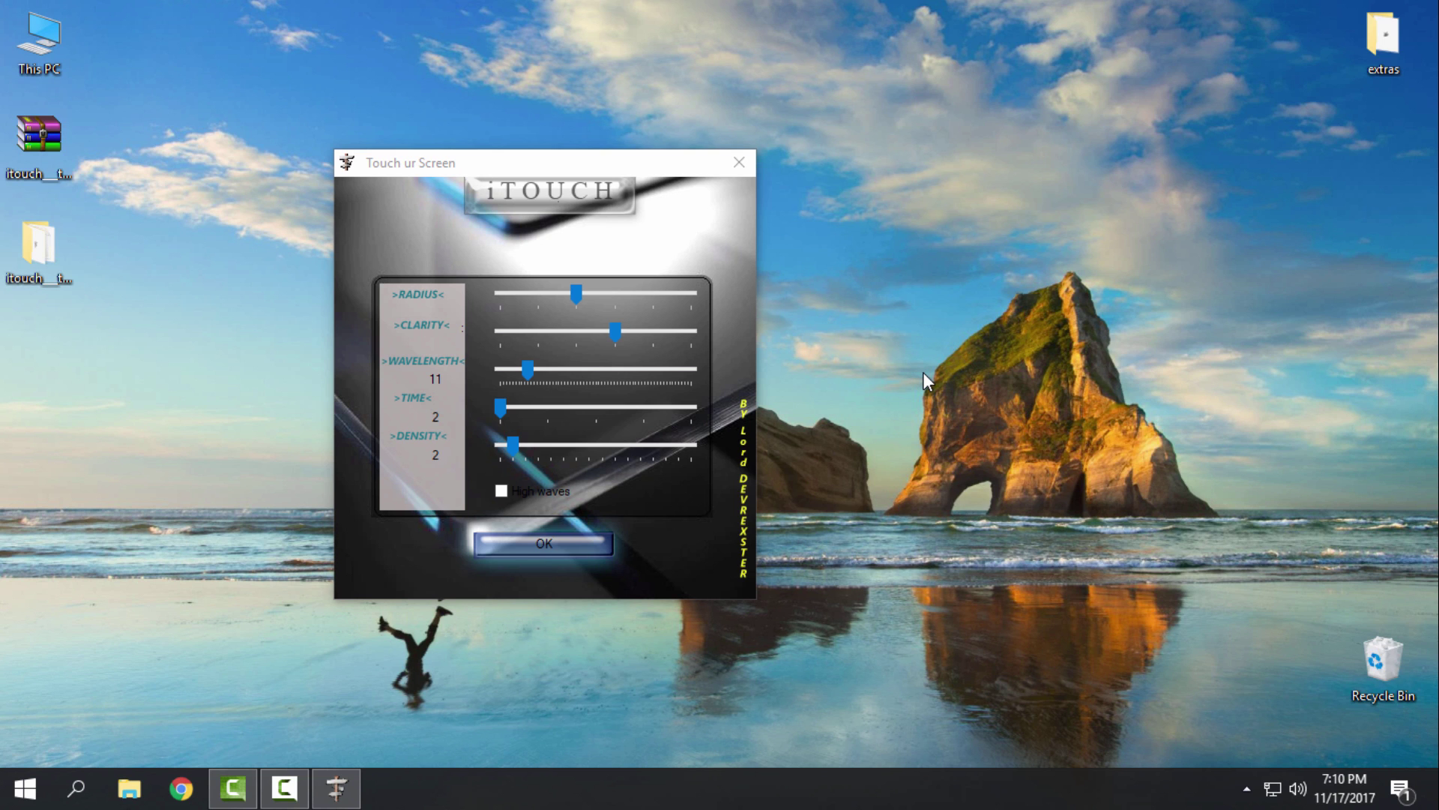
pyautogui.rightClick(844, 255)
pyautogui.click(882, 338)
pyautogui.rightClick(880, 339)
pyautogui.click(909, 427)
pyautogui.rightClick(844, 312)
pyautogui.click(876, 382)
# Try a much larger RADIUS ripple on the desktop, then restore the original radius.
pyautogui.moveTo(574, 291); pyautogui.dragTo(653, 291)
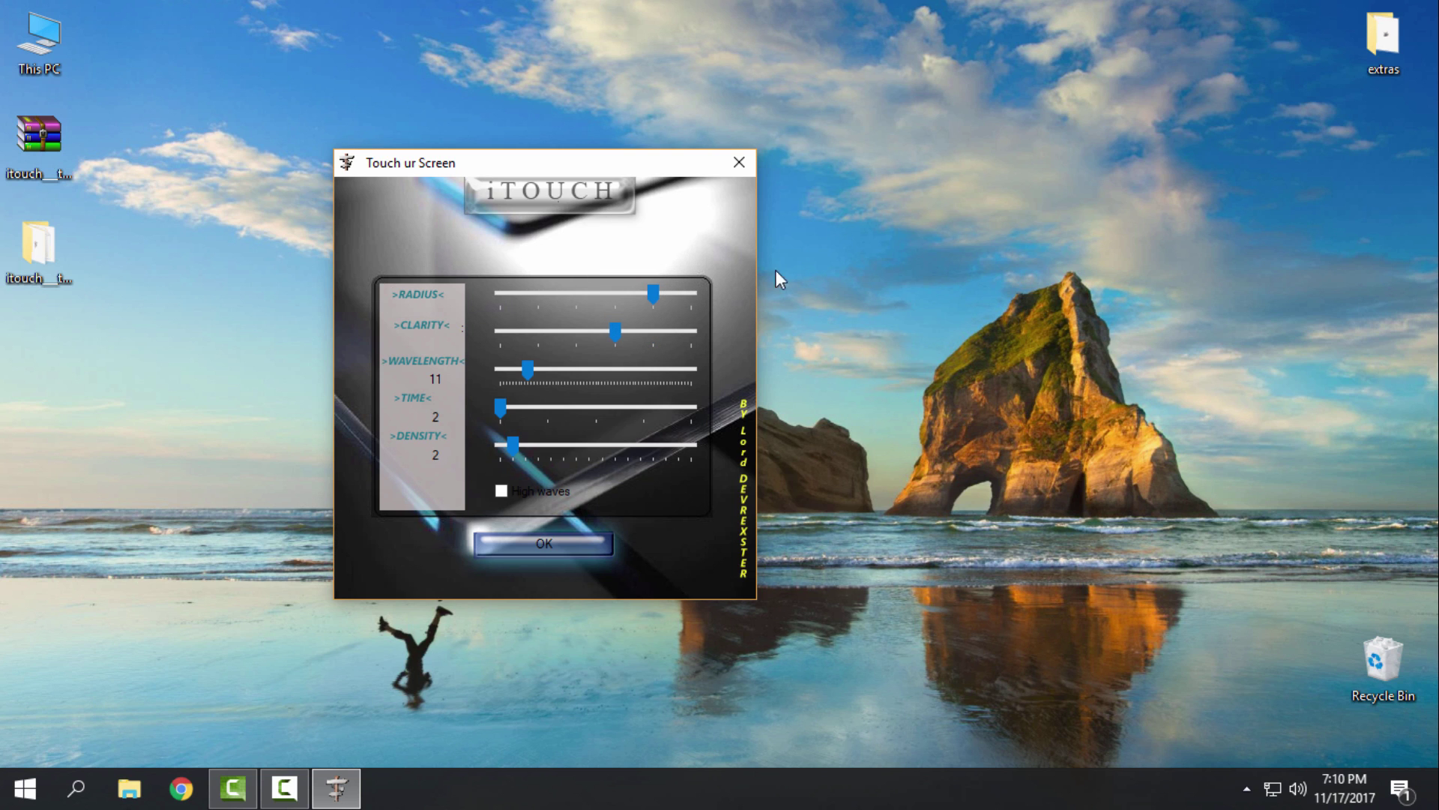
pyautogui.click(795, 241)
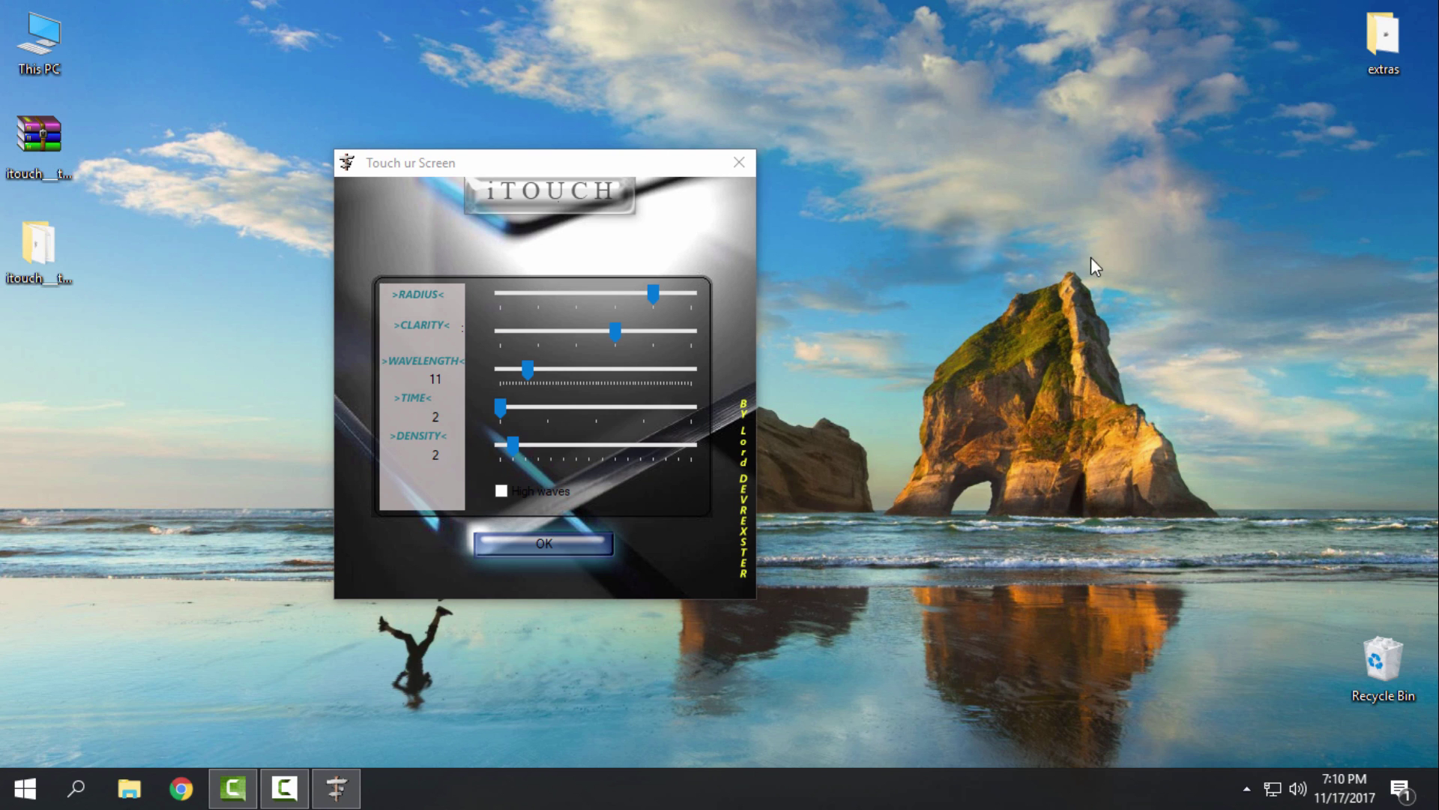
pyautogui.moveTo(653, 294); pyautogui.dragTo(585, 308)
pyautogui.click(802, 229)
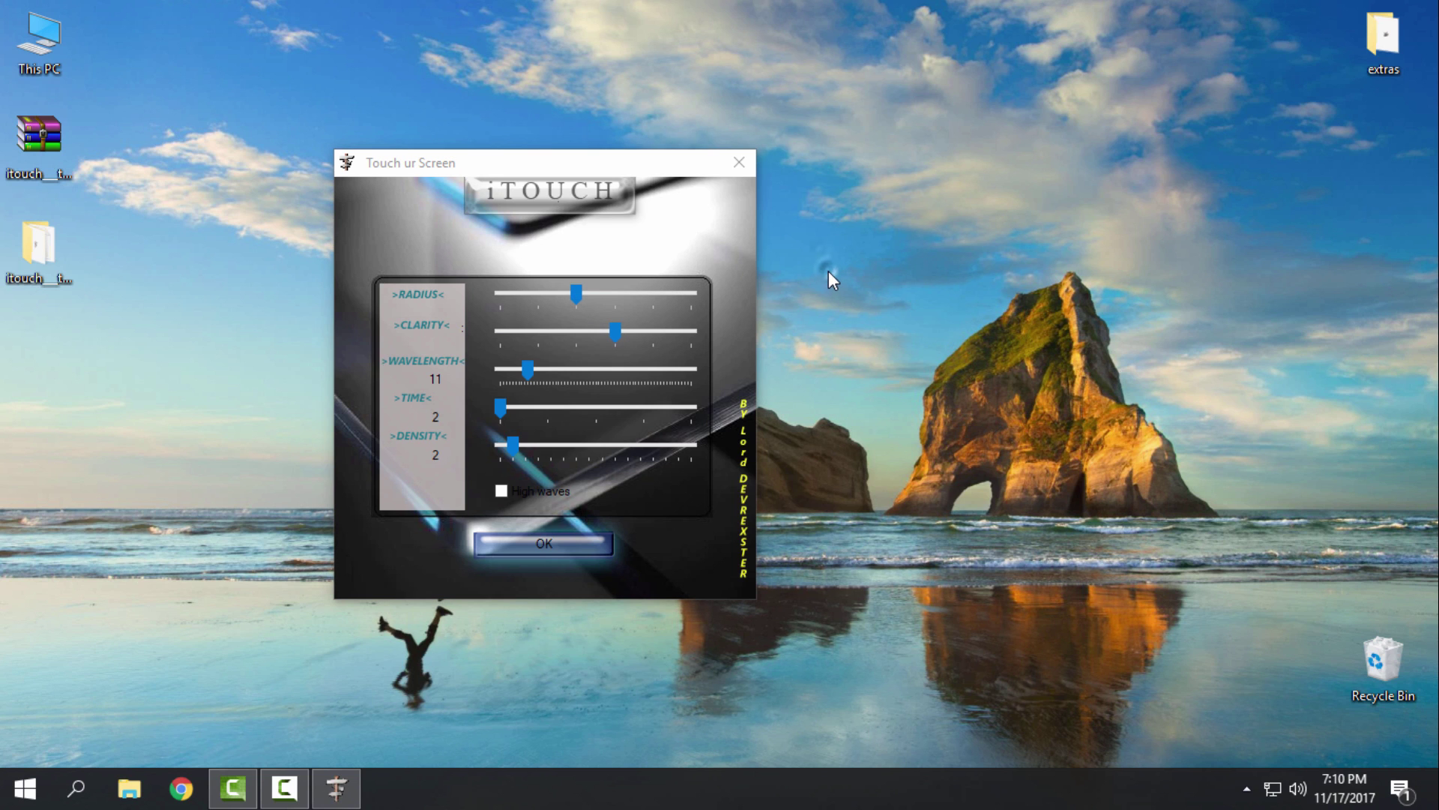
# Confirm the ripple settings, then reopen the iTouch settings from the tray and close them.
pyautogui.click(559, 538)
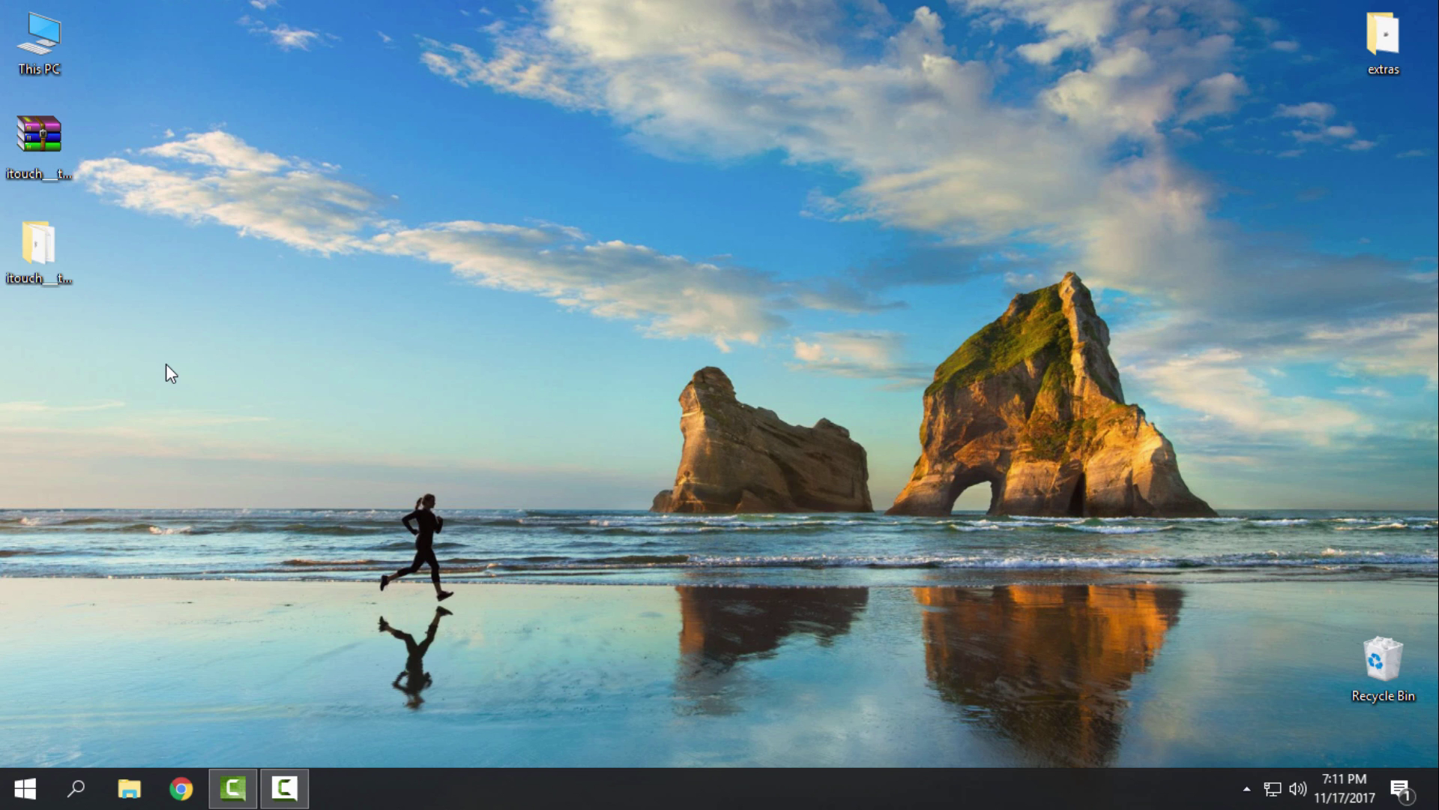
pyautogui.click(1247, 788)
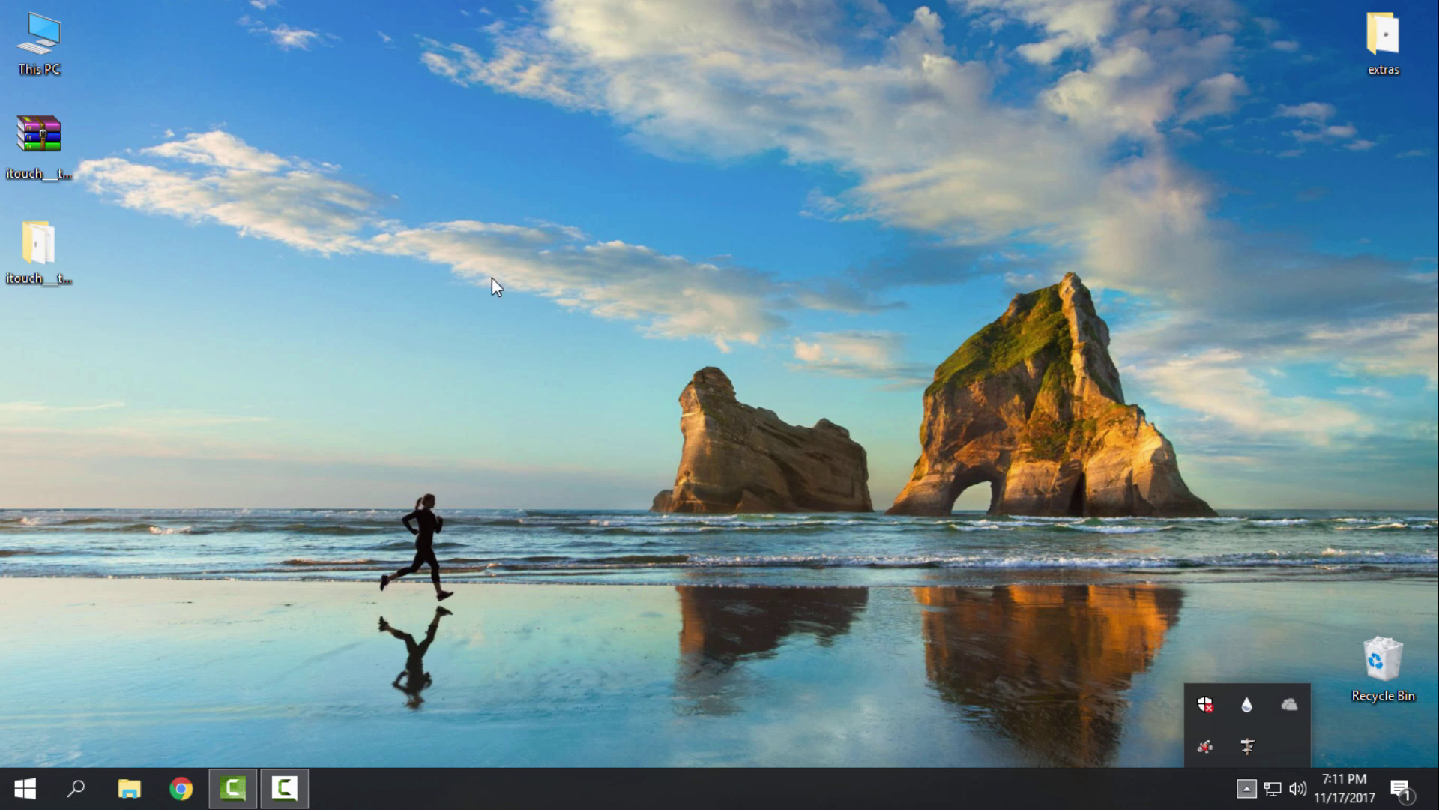
pyautogui.rightClick(1256, 743)
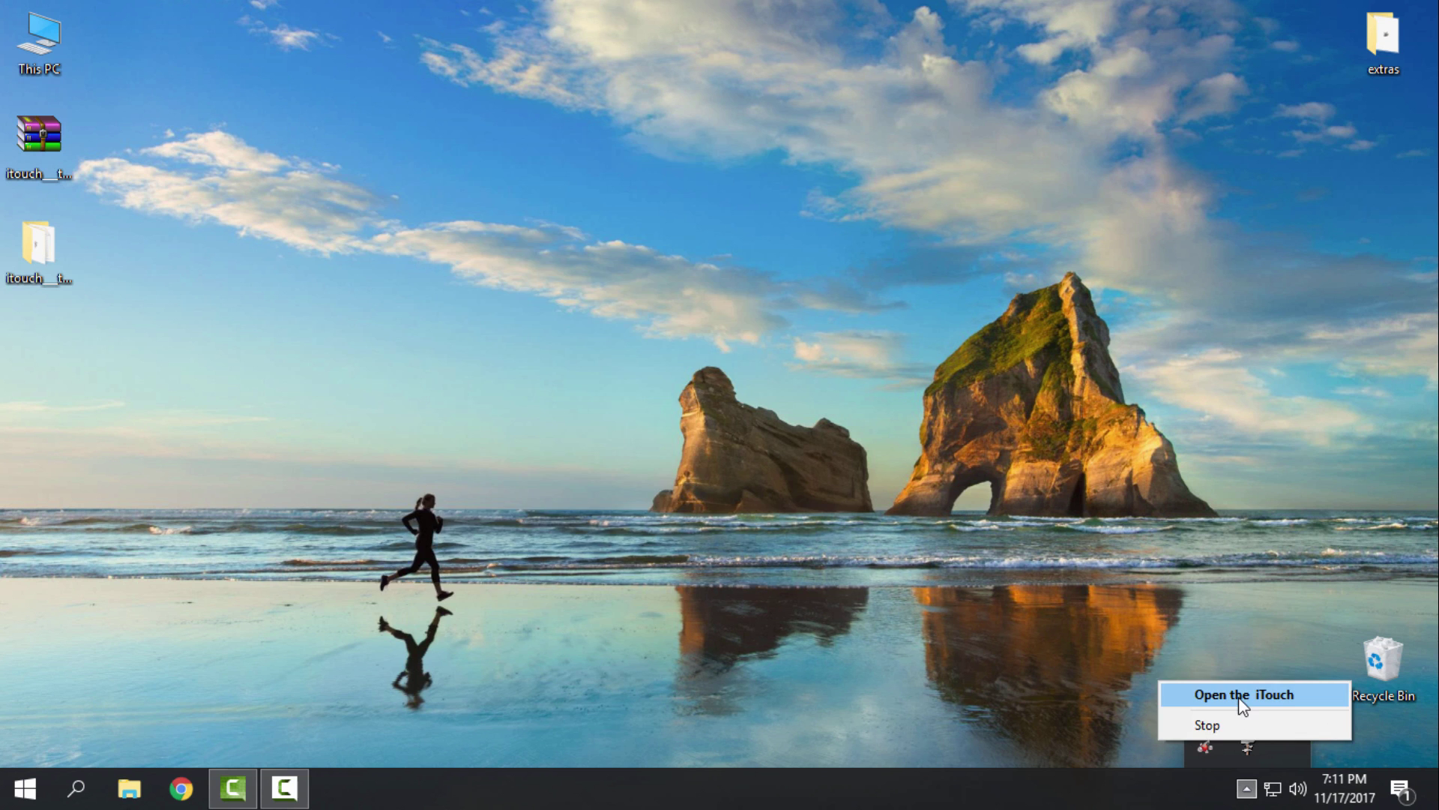
pyautogui.click(1242, 698)
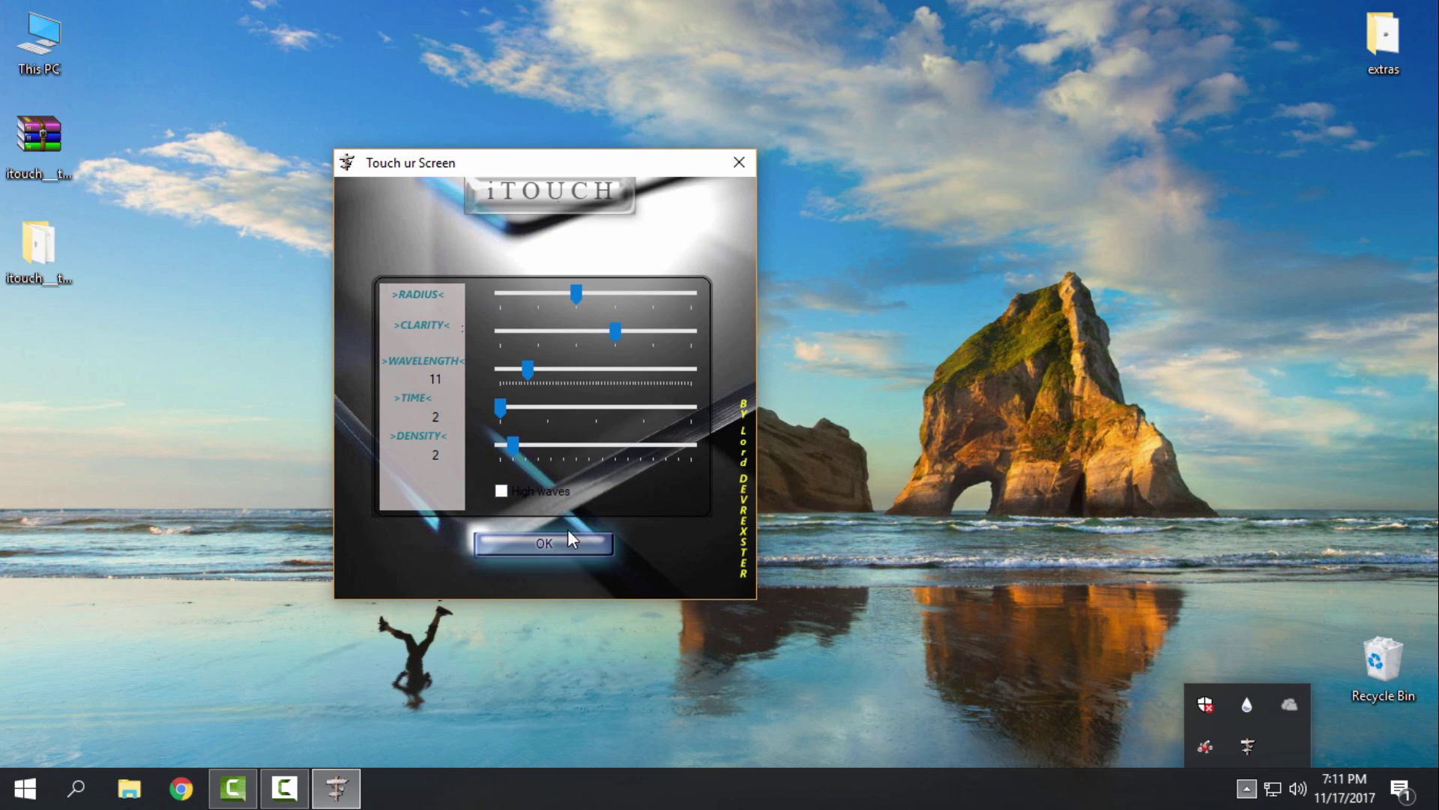
pyautogui.click(739, 162)
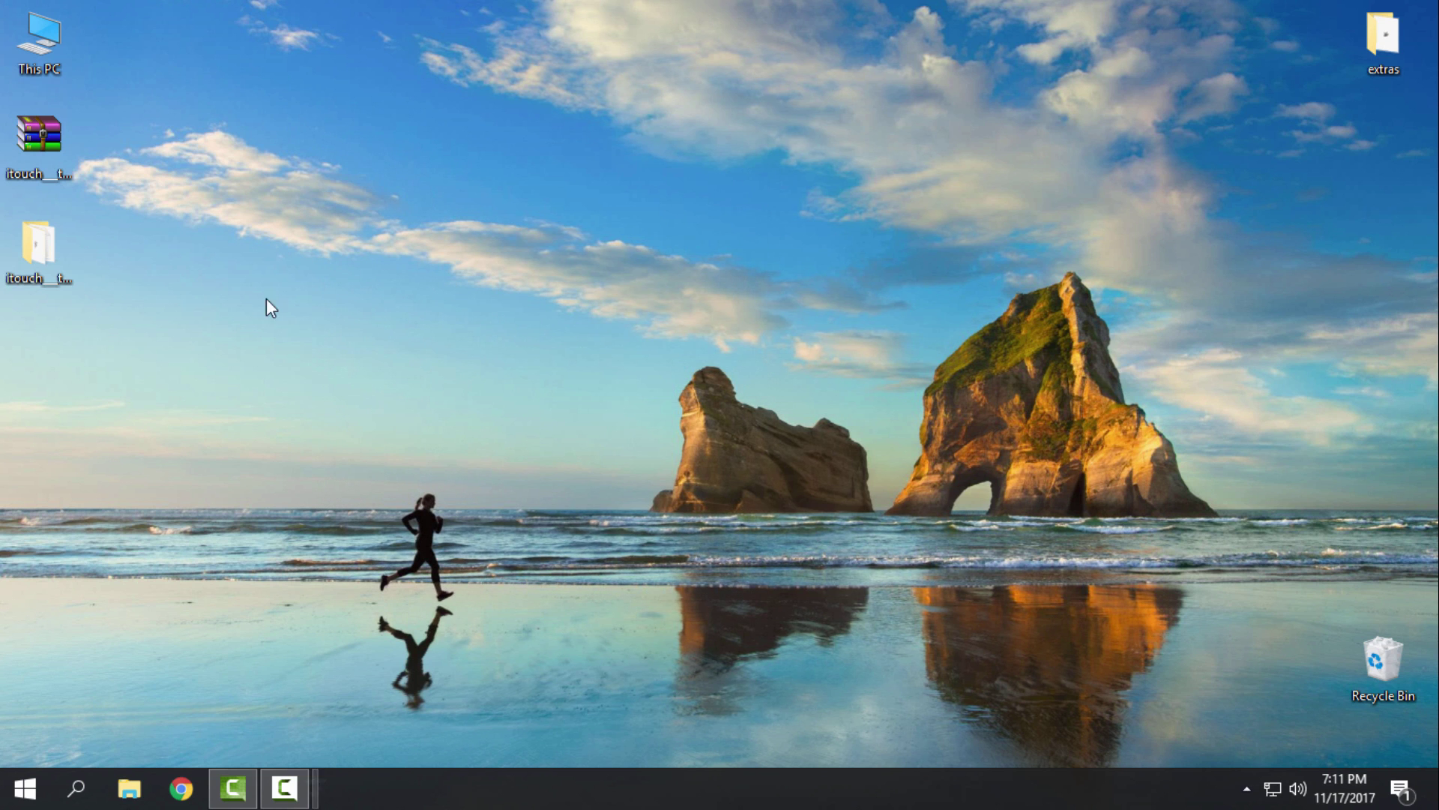
# Copy iTouch.exe from the extracted iTouch folder and close the folder.
pyautogui.doubleClick(47, 279)
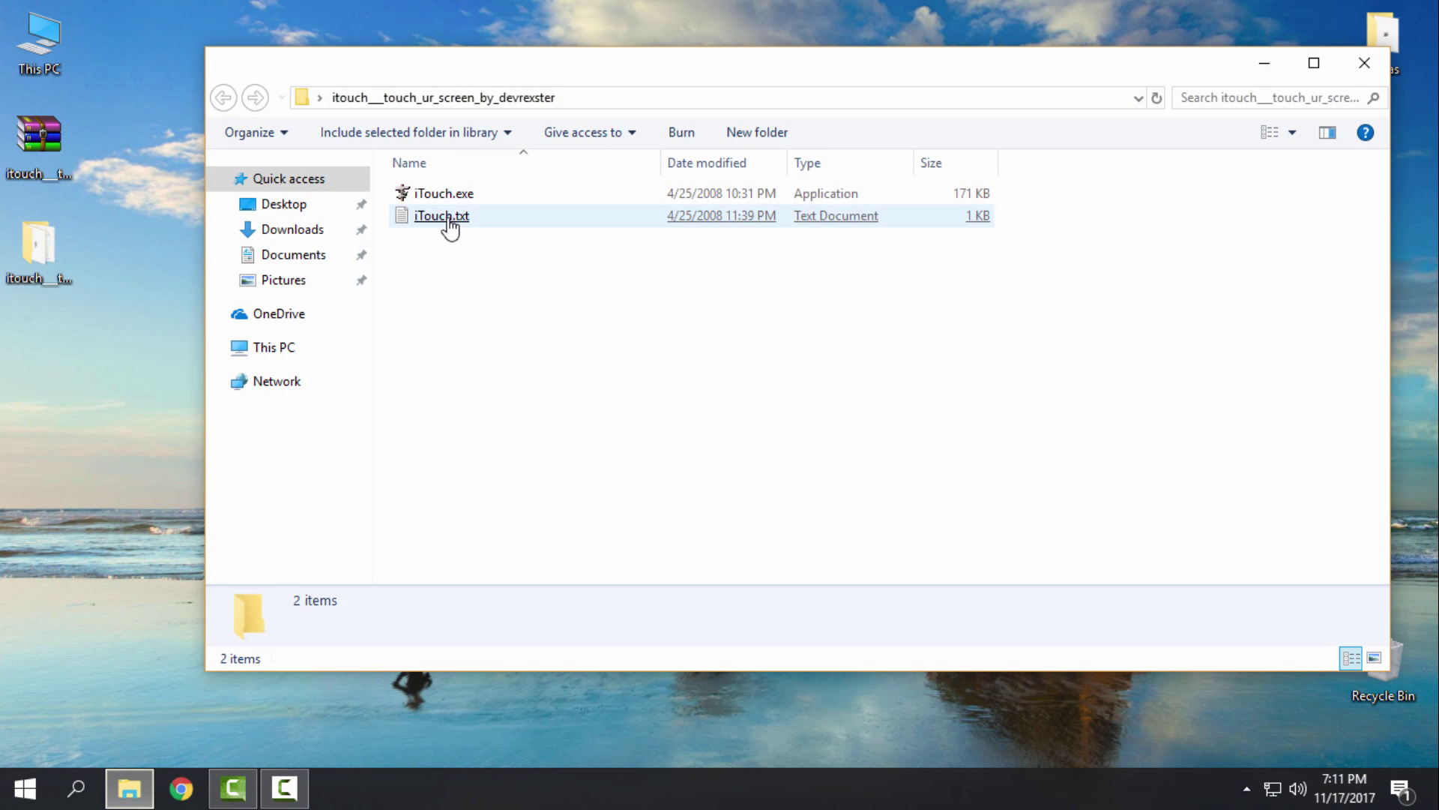
pyautogui.click(459, 196)
pyautogui.rightClick(461, 199)
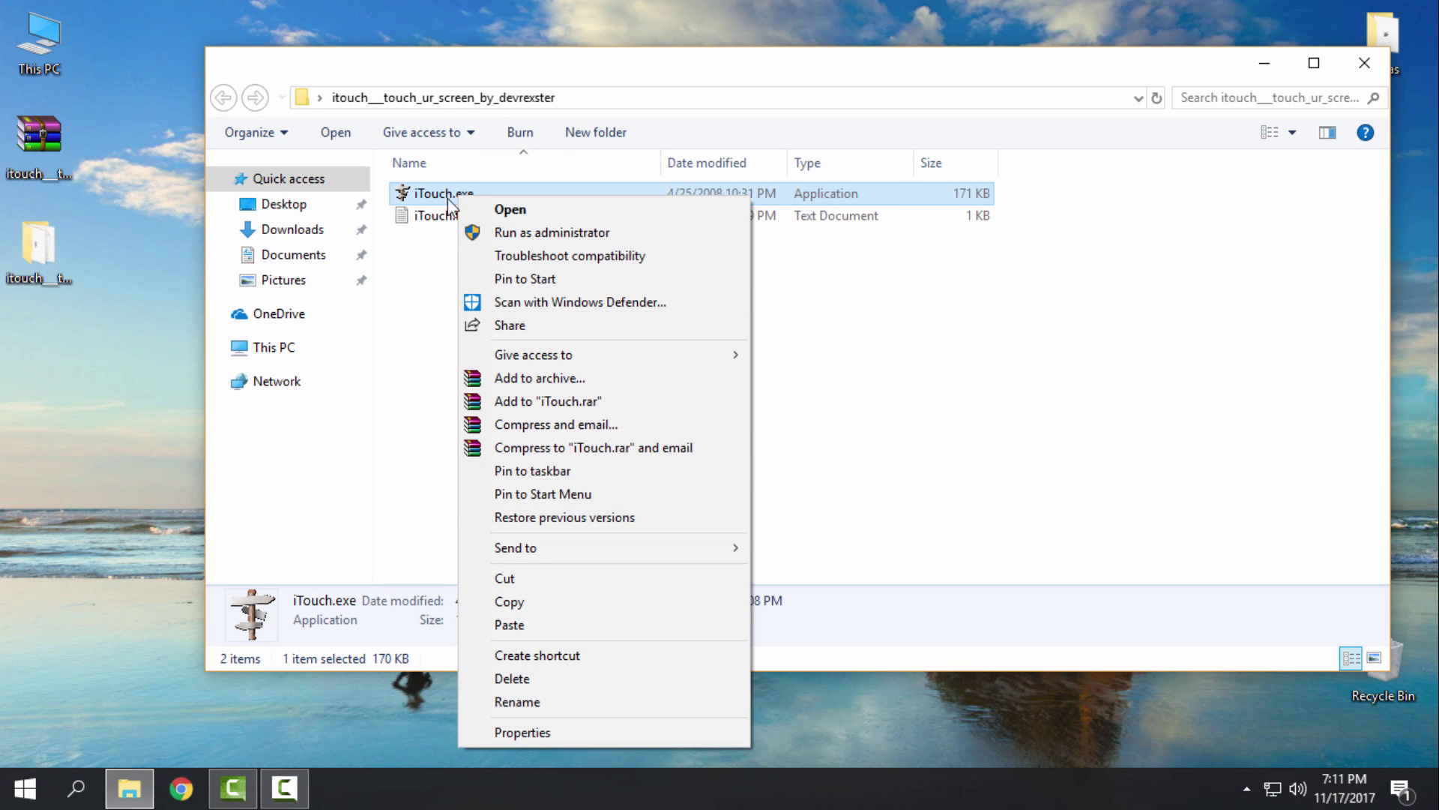
pyautogui.click(541, 601)
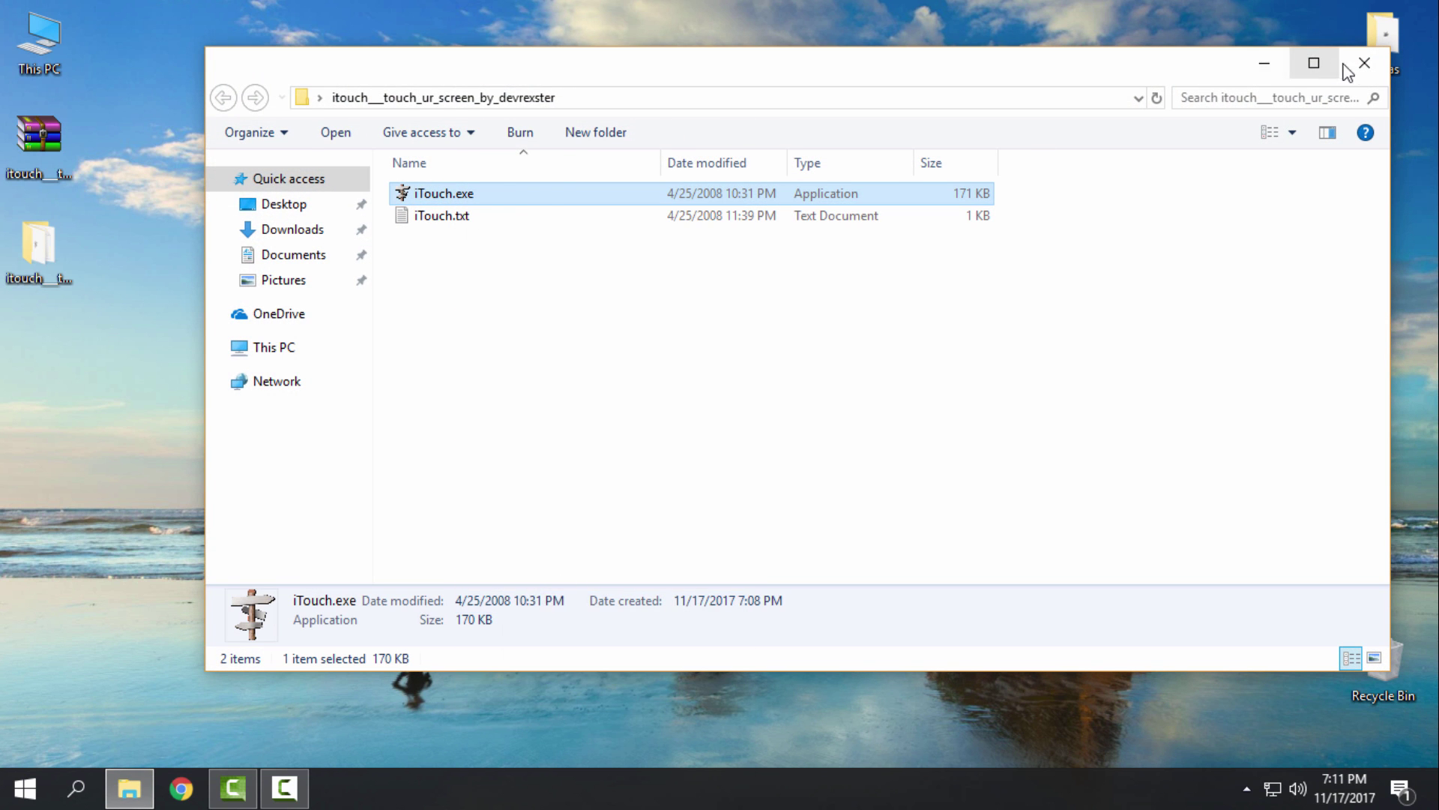
pyautogui.click(1363, 63)
# Search Windows for 'start' to list the Start Menu folder.
pyautogui.click(75, 788)
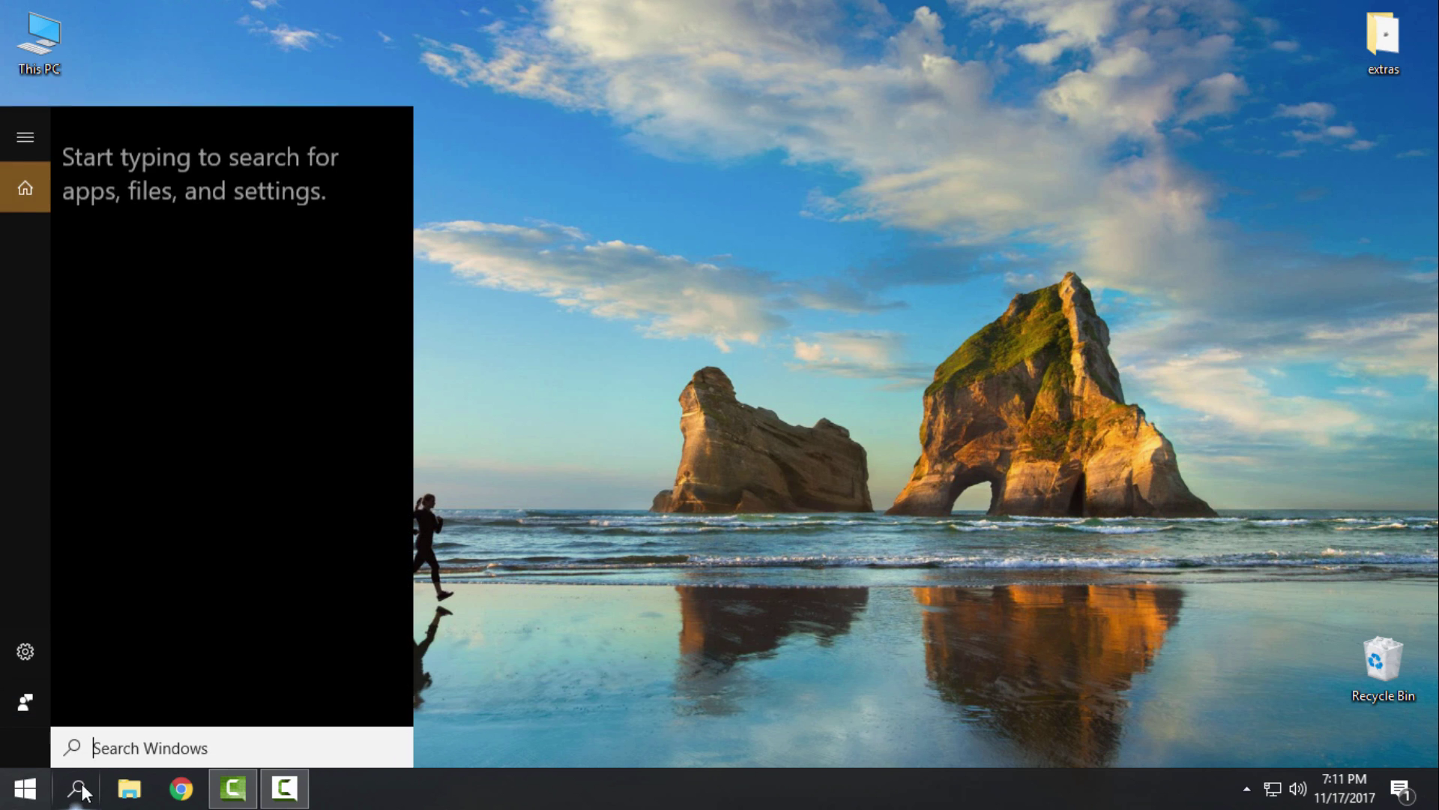
pyautogui.write('sta')
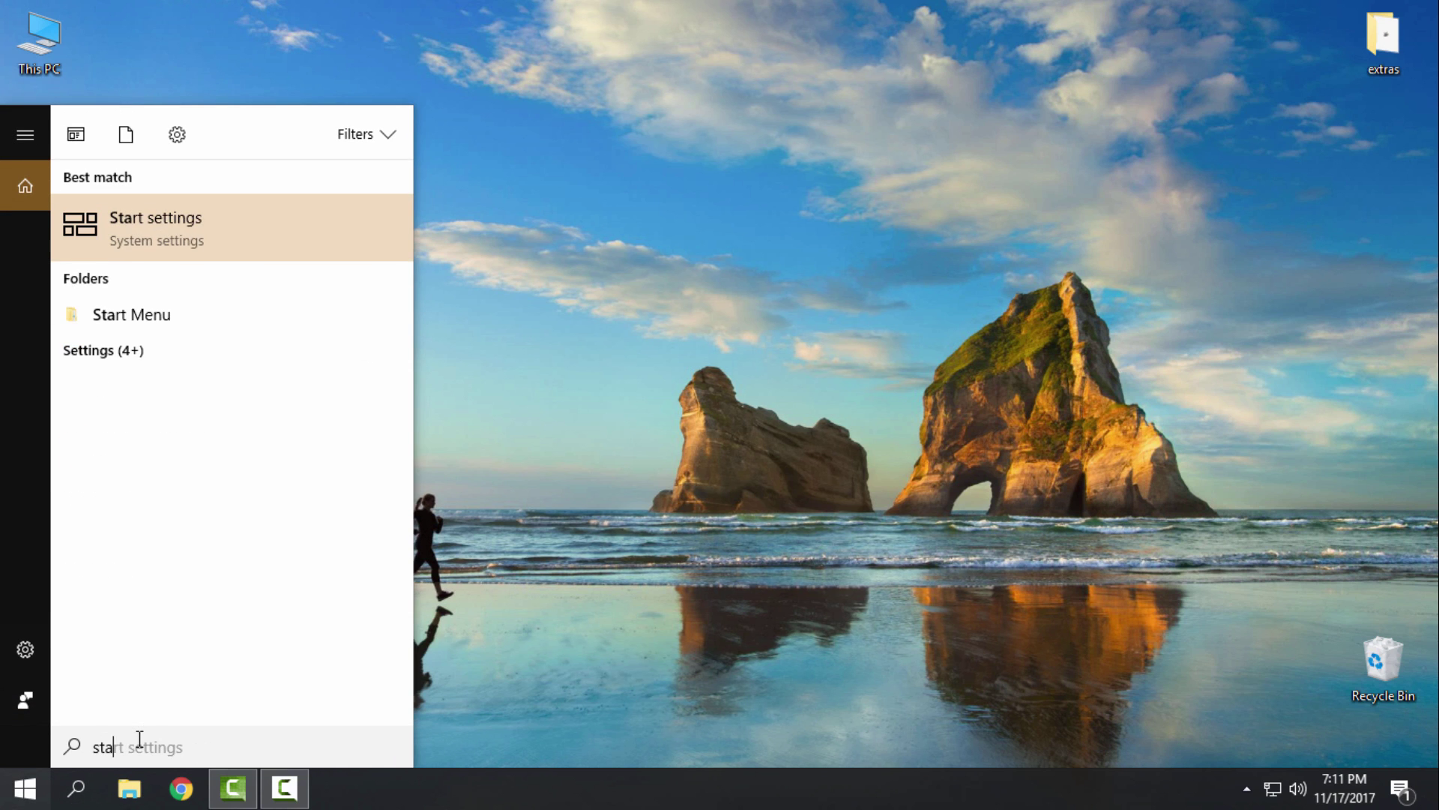
pyautogui.write('rt')
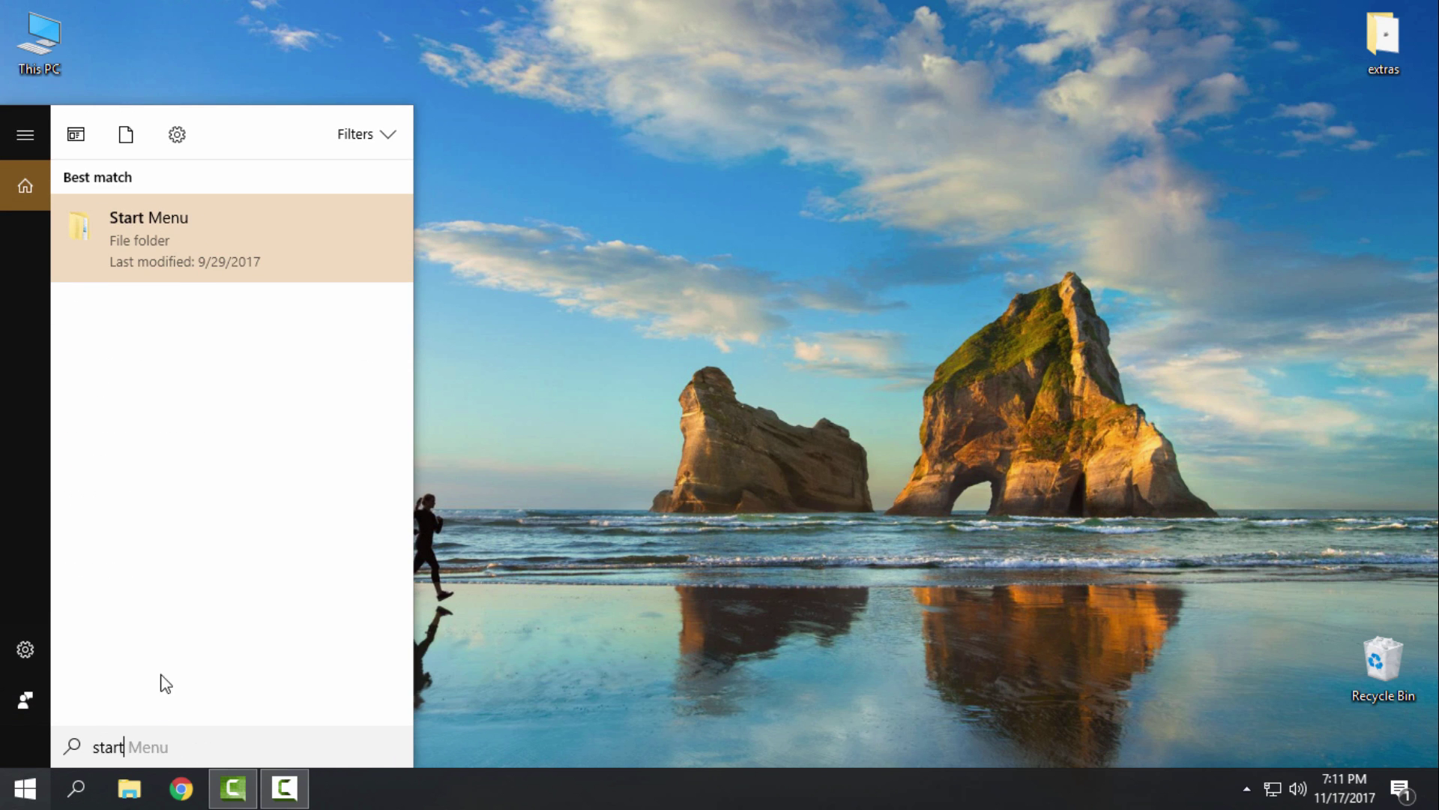
# Paste iTouch.exe into Start Menu\Programs\Startup, then open Personalize from the desktop.
pyautogui.click(160, 255)
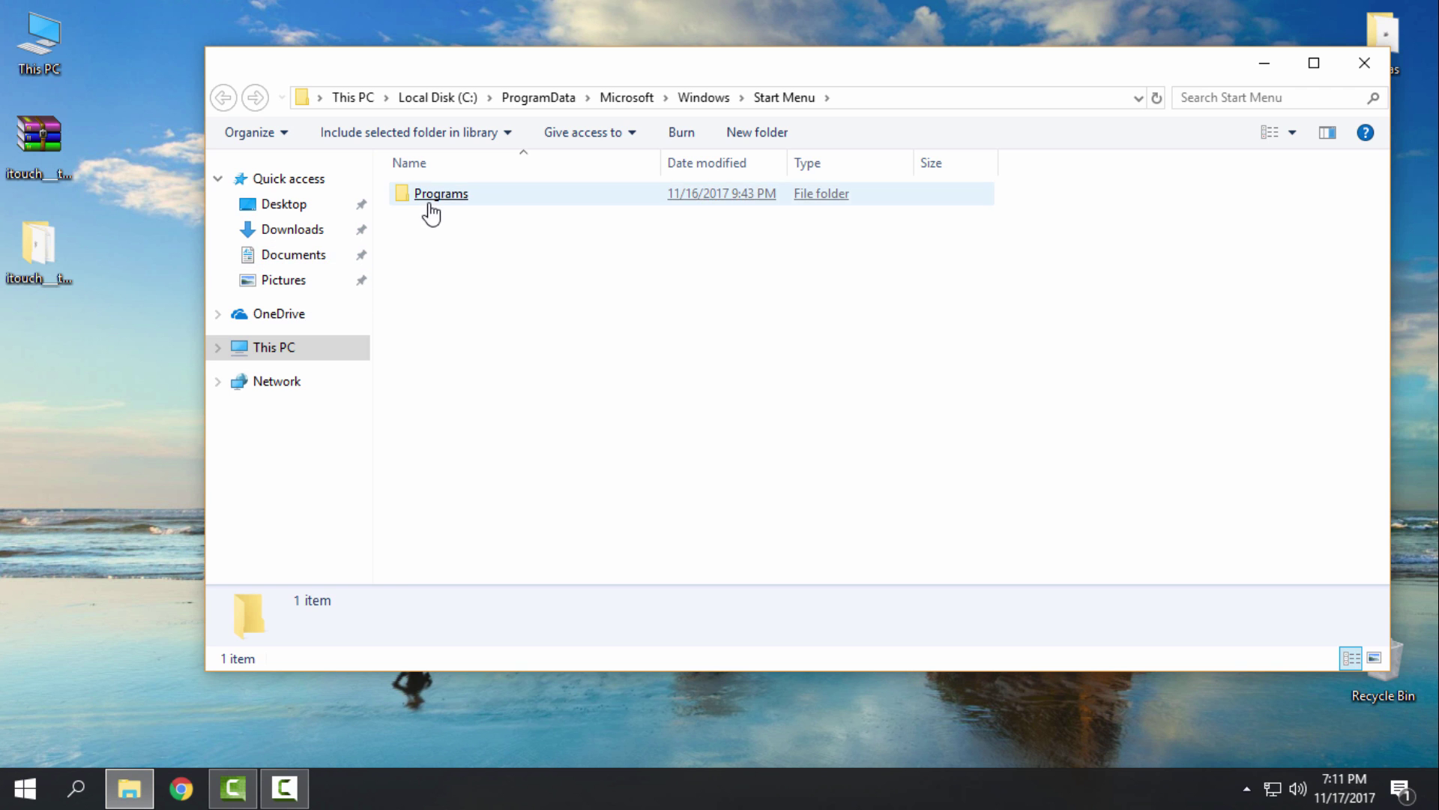
pyautogui.doubleClick(426, 195)
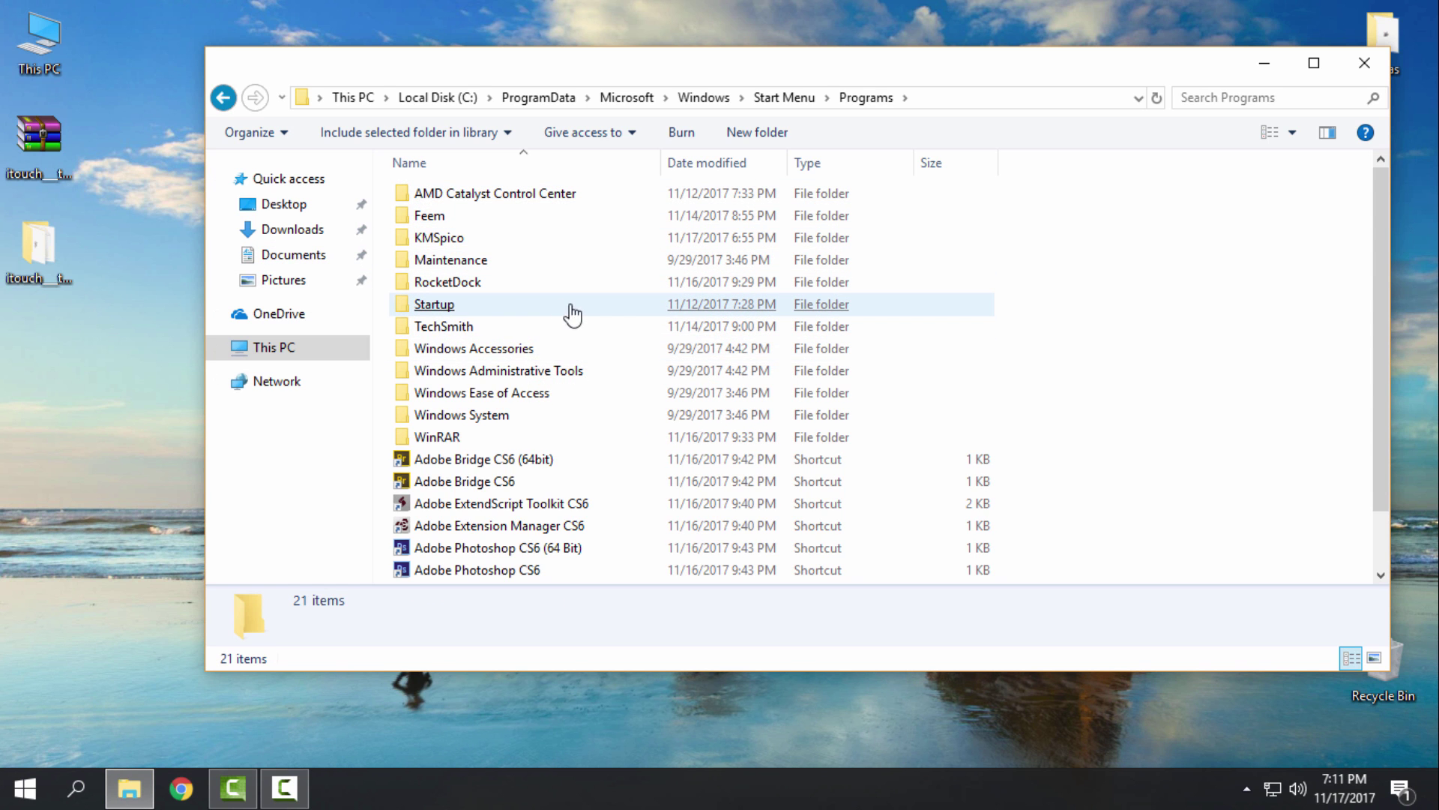
pyautogui.doubleClick(448, 311)
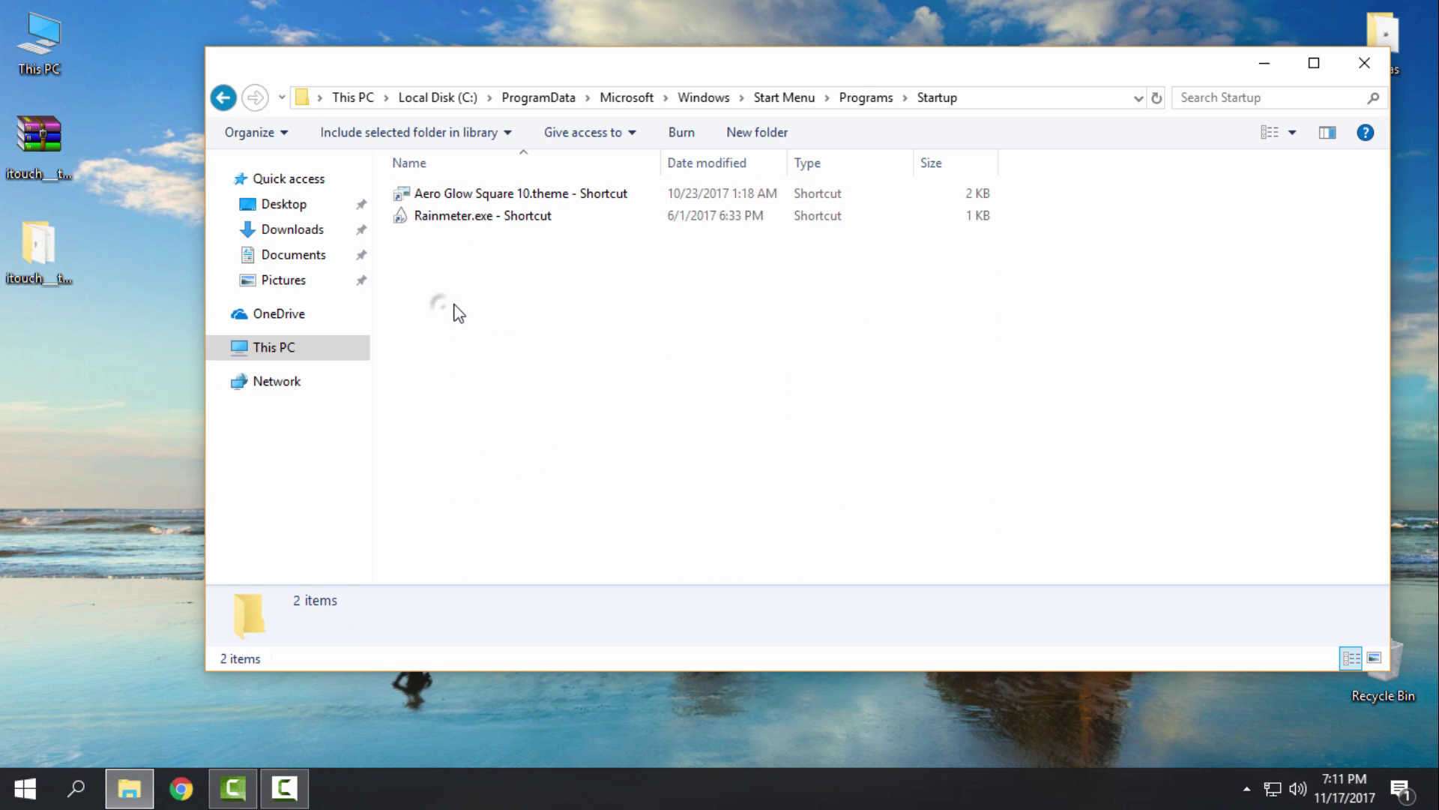
pyautogui.rightClick(512, 263)
pyautogui.click(560, 436)
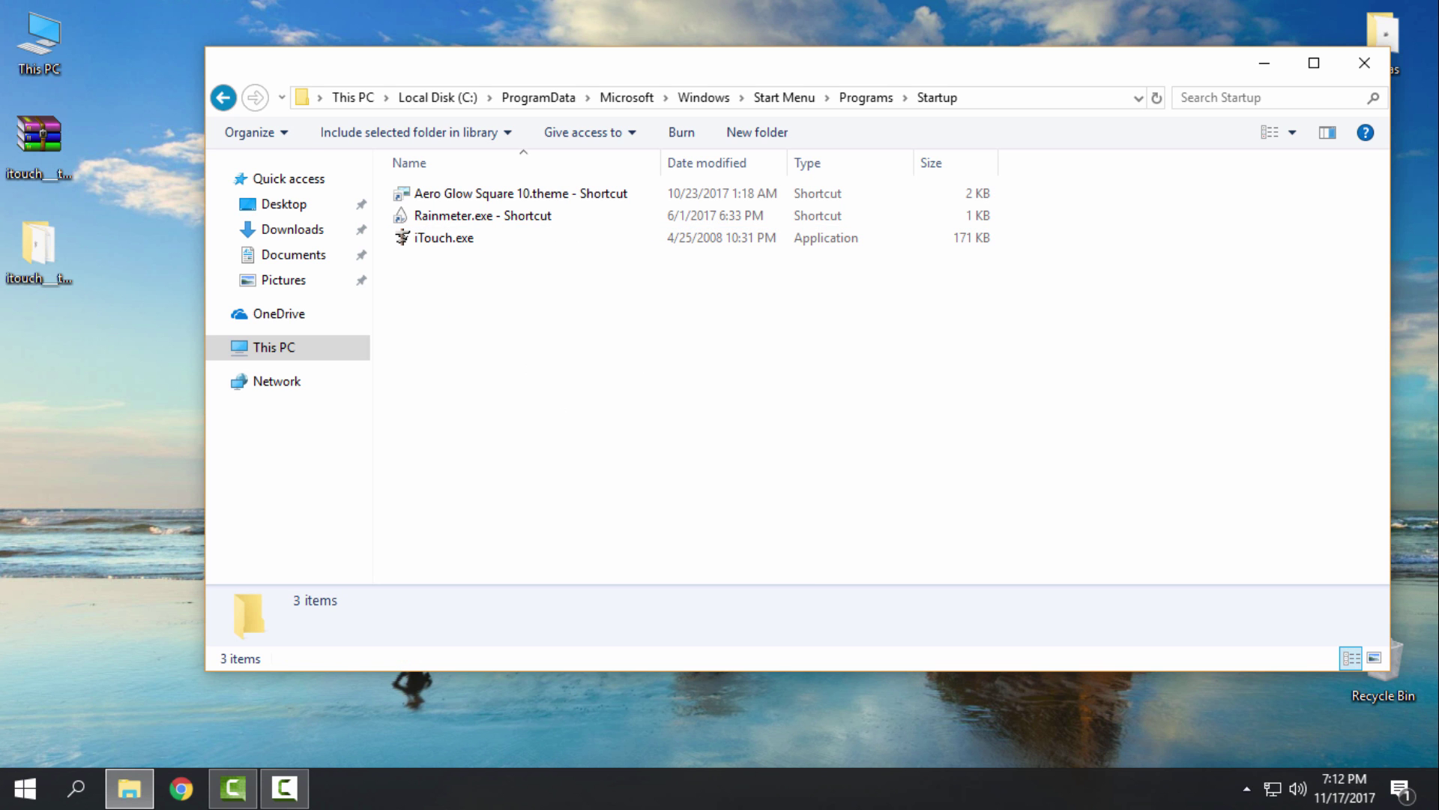
pyautogui.click(1360, 65)
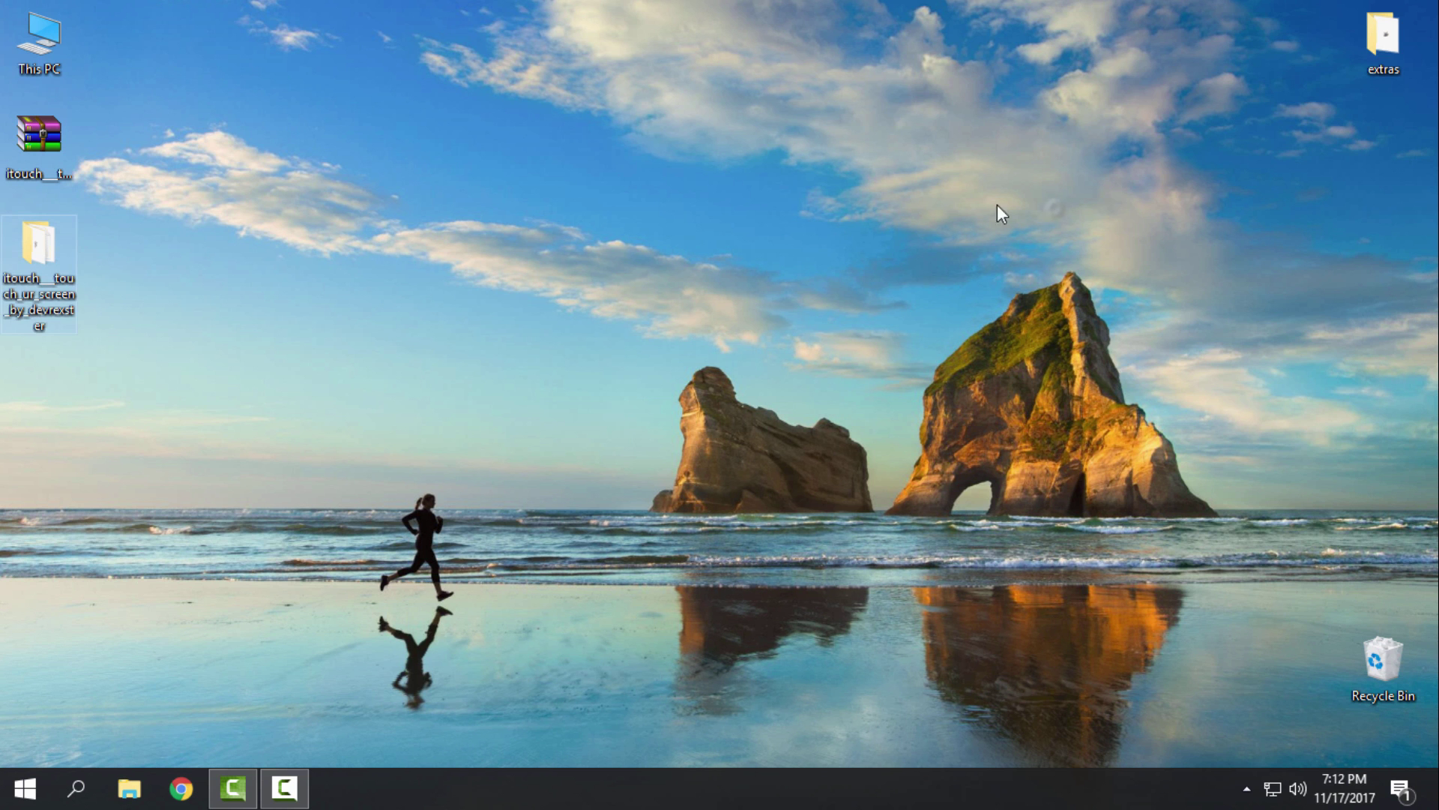
pyautogui.rightClick(506, 189)
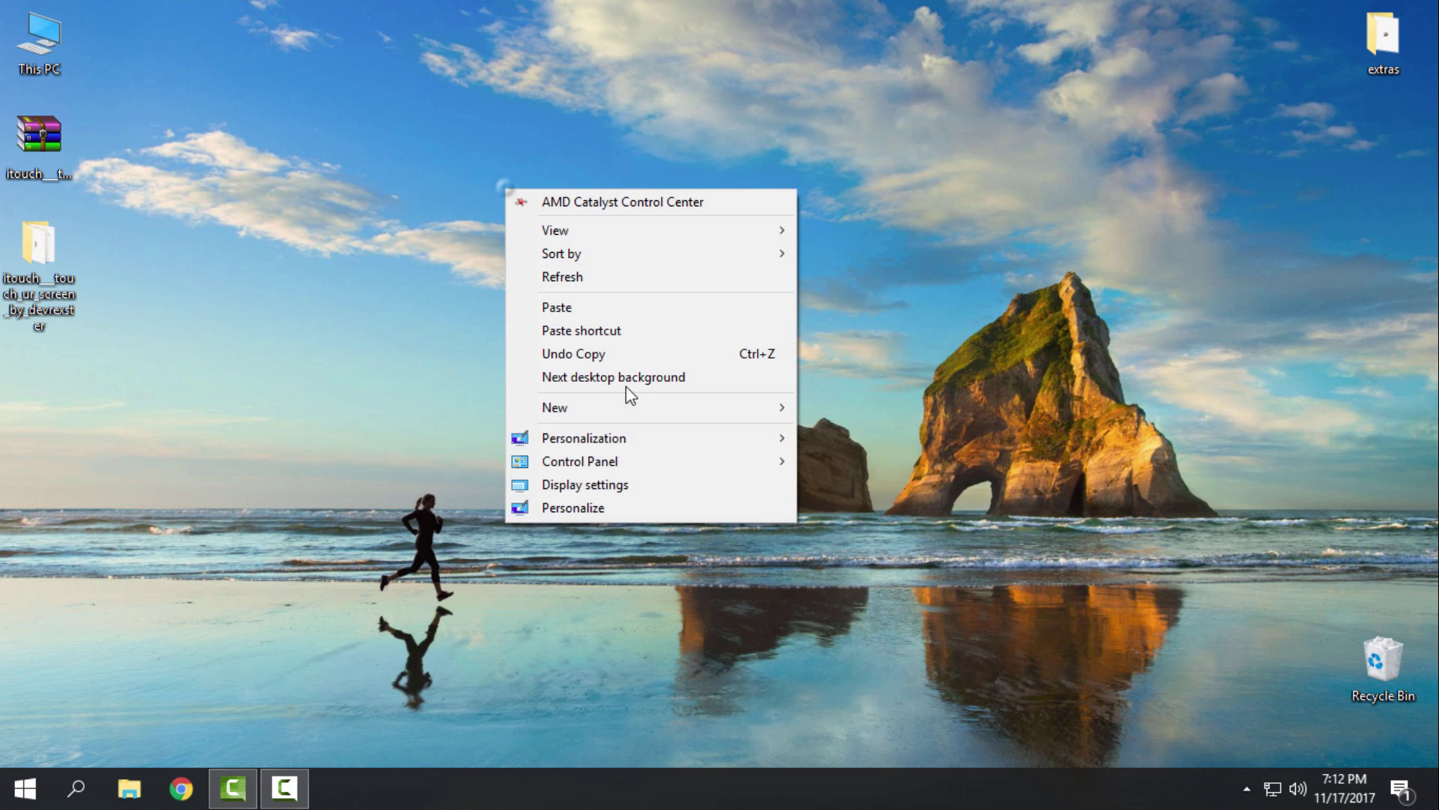
pyautogui.click(604, 506)
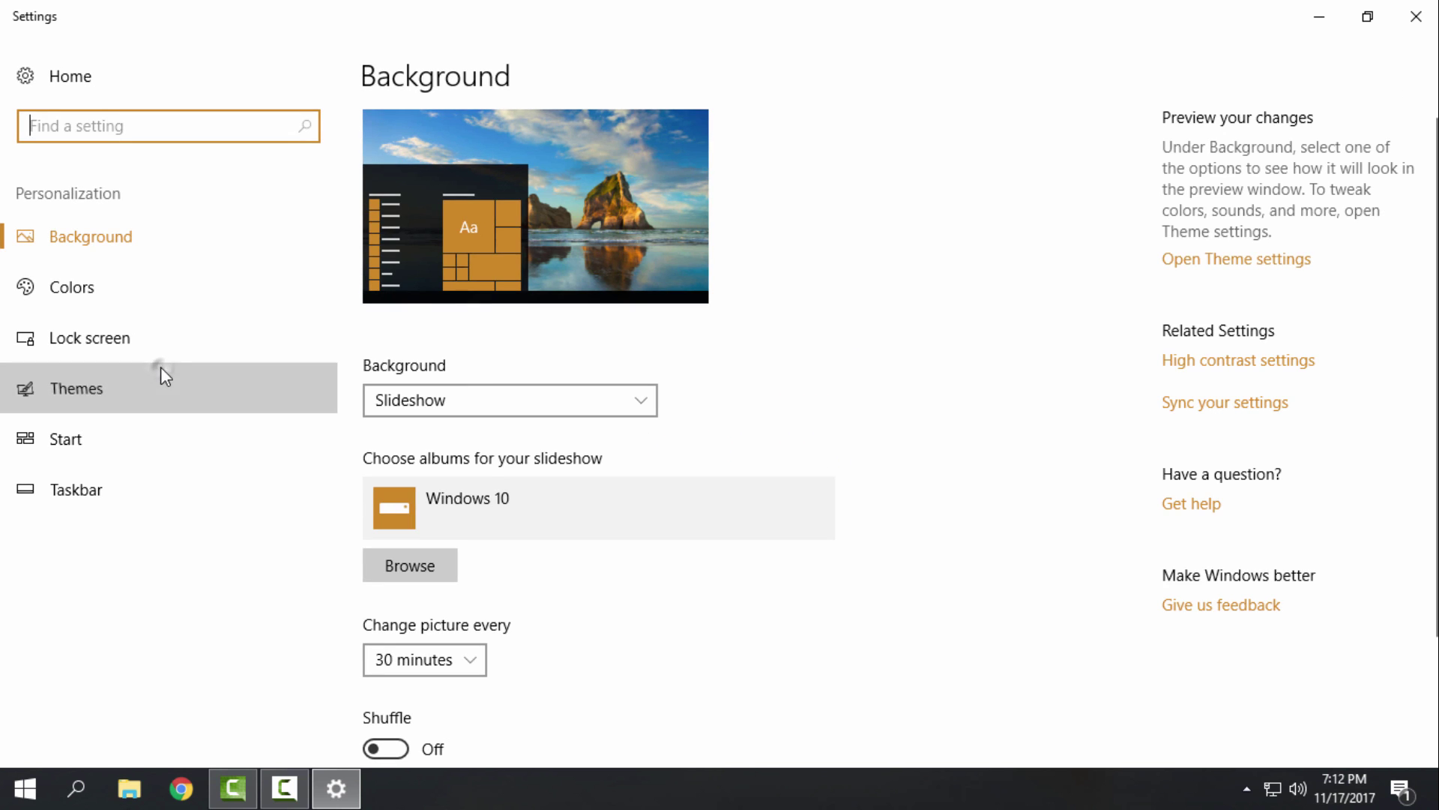
# Apply the Annihilation theme from the Themes page's Apply a theme list.
pyautogui.click(160, 368)
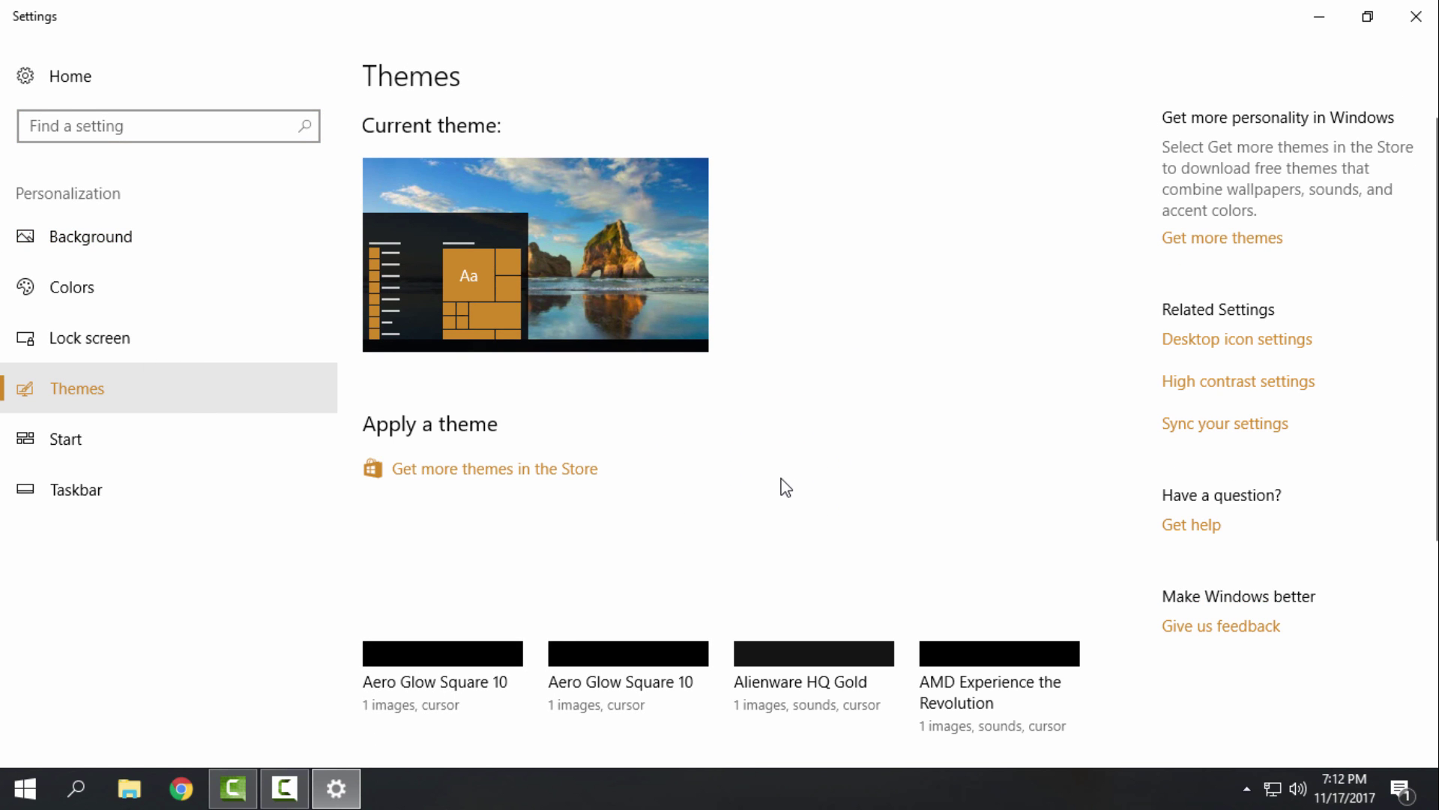
pyautogui.scroll(-3, 782, 487)
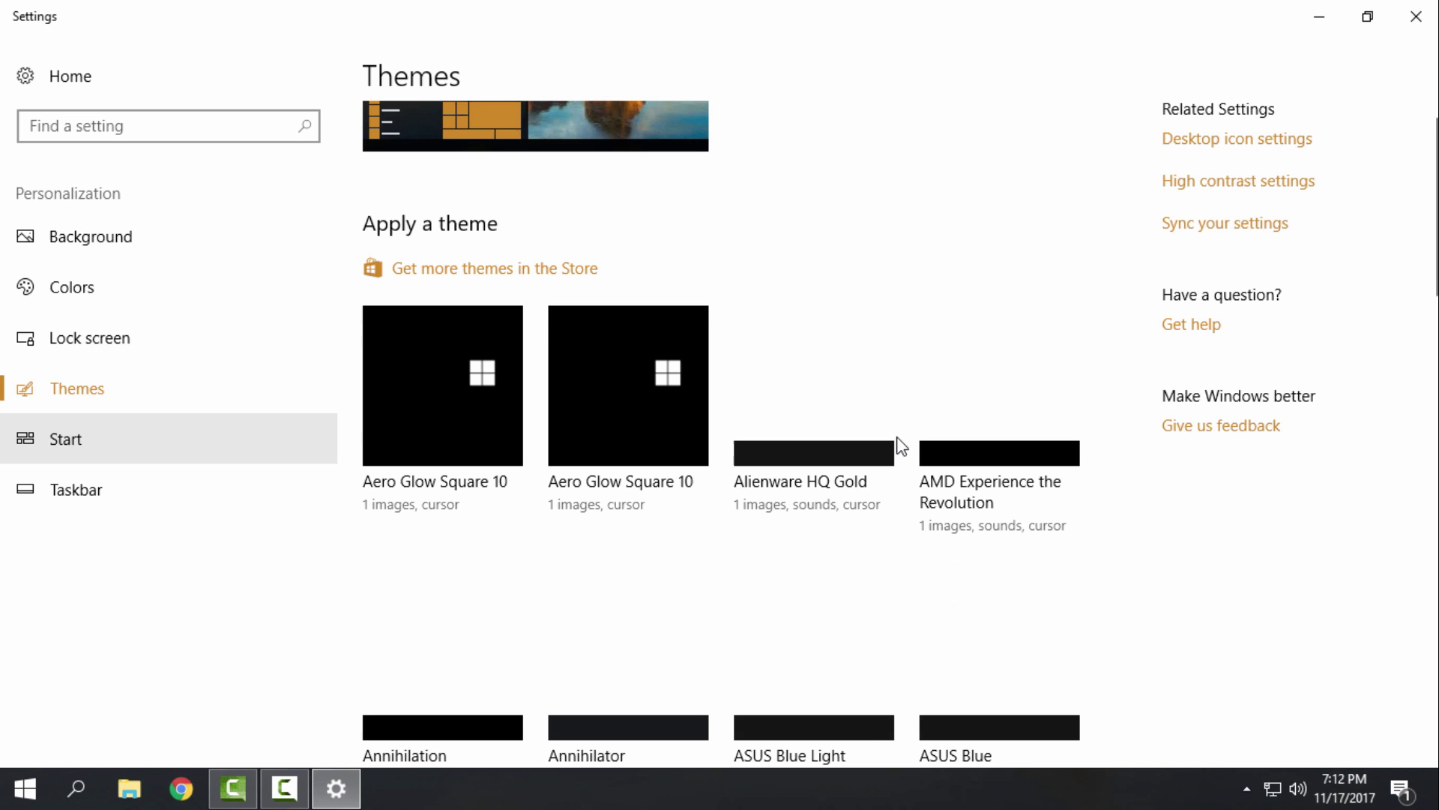
pyautogui.scroll(-4, 914, 455)
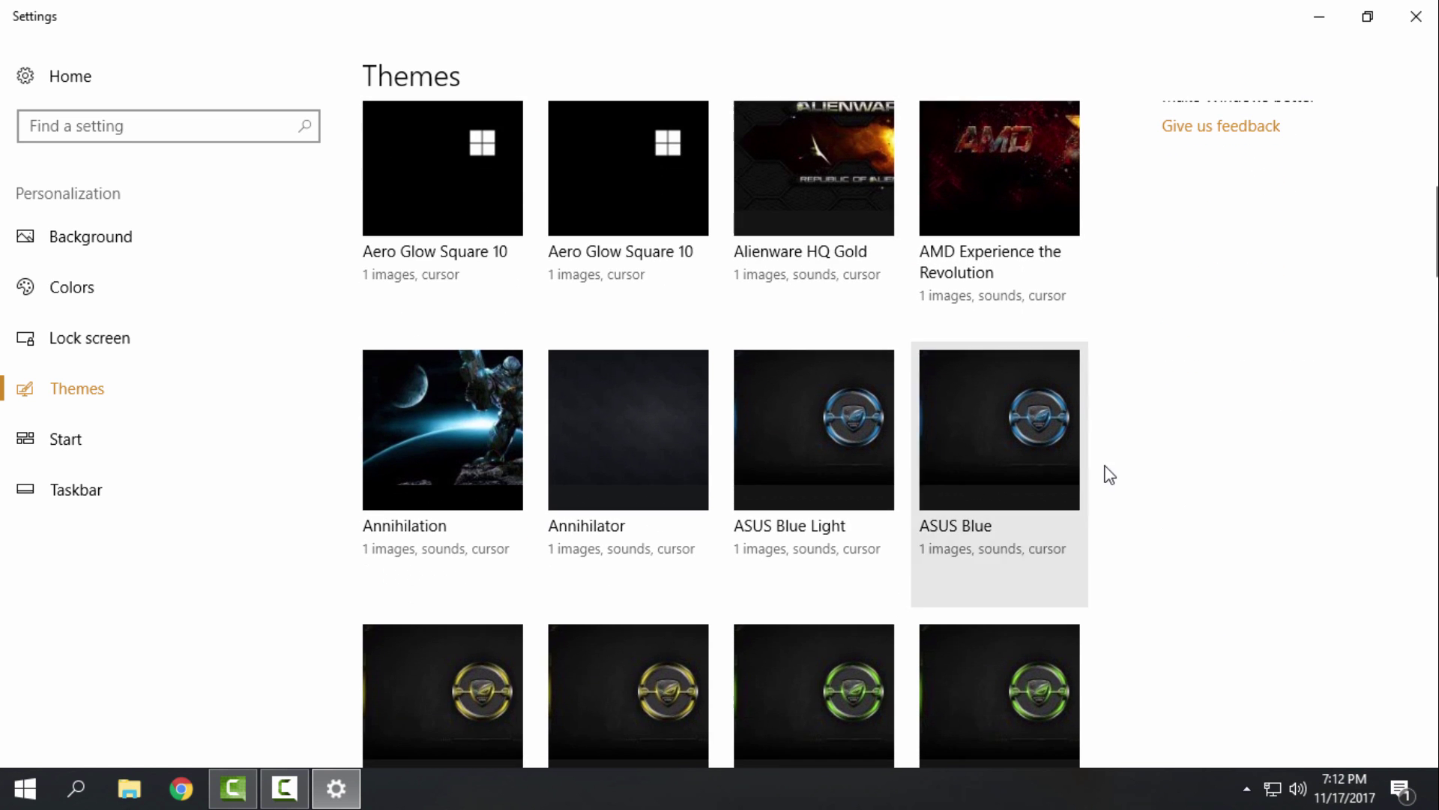
pyautogui.scroll(-4, 1163, 476)
pyautogui.scroll(8, 1163, 470)
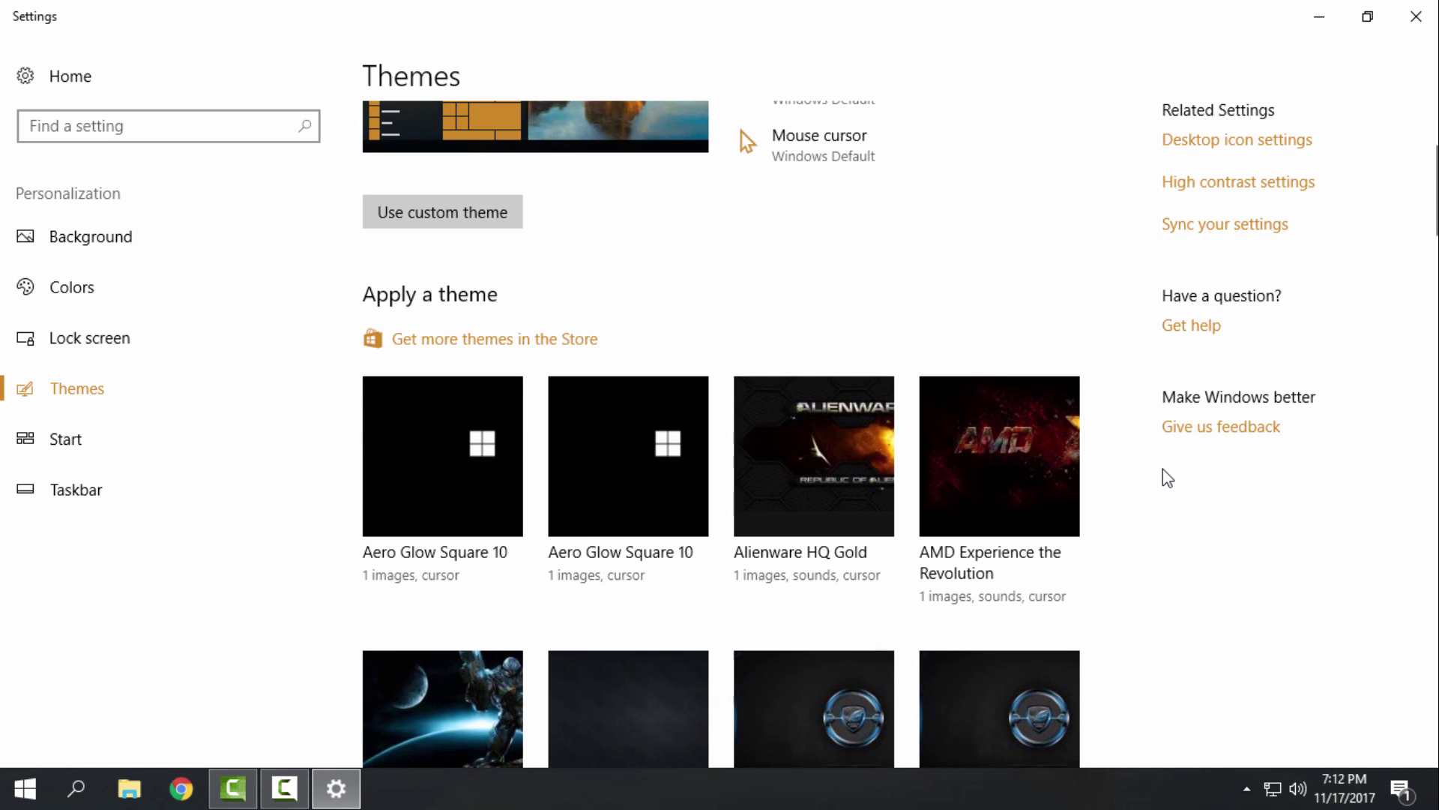
pyautogui.scroll(-3, 1163, 470)
pyautogui.scroll(-12, 1163, 469)
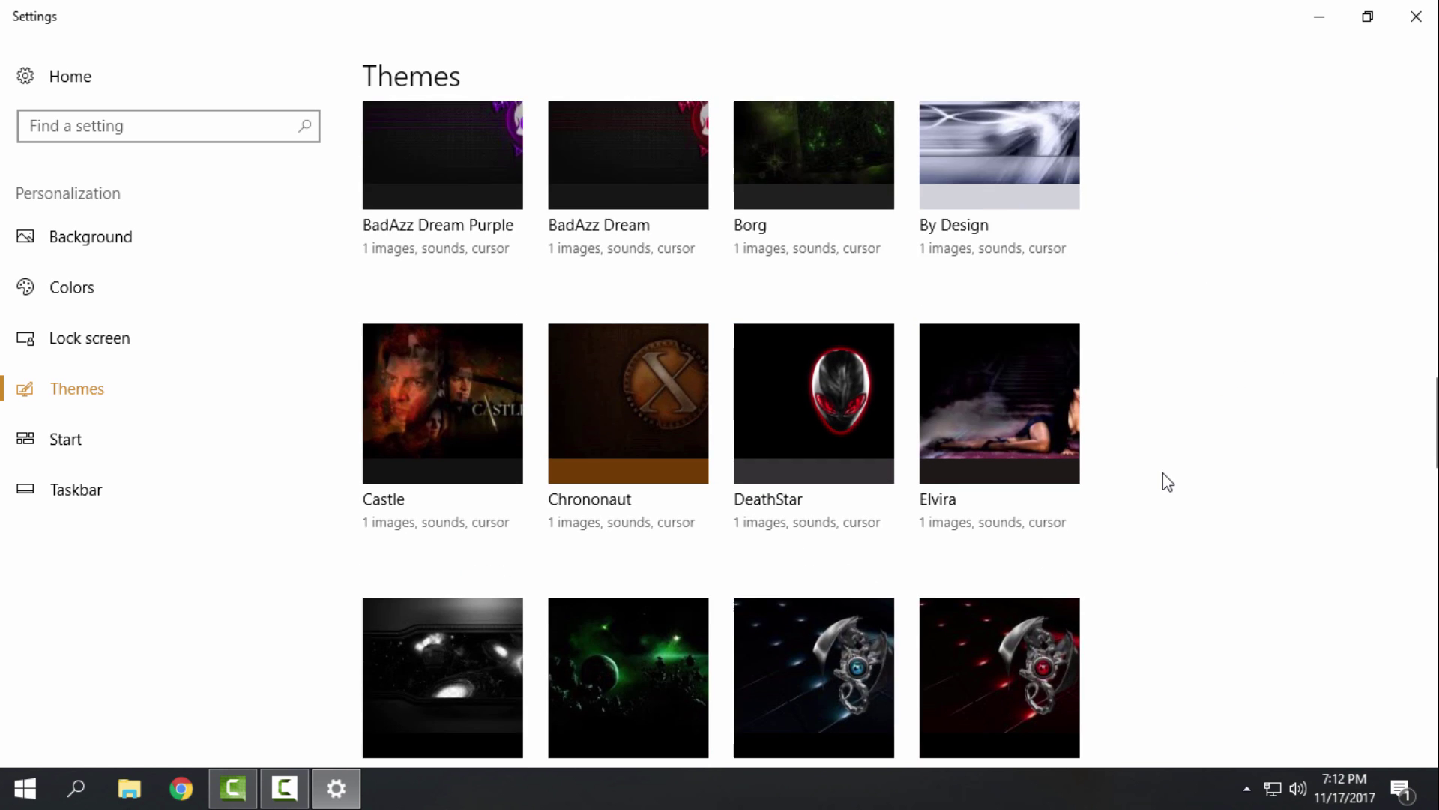
pyautogui.scroll(15, 1163, 473)
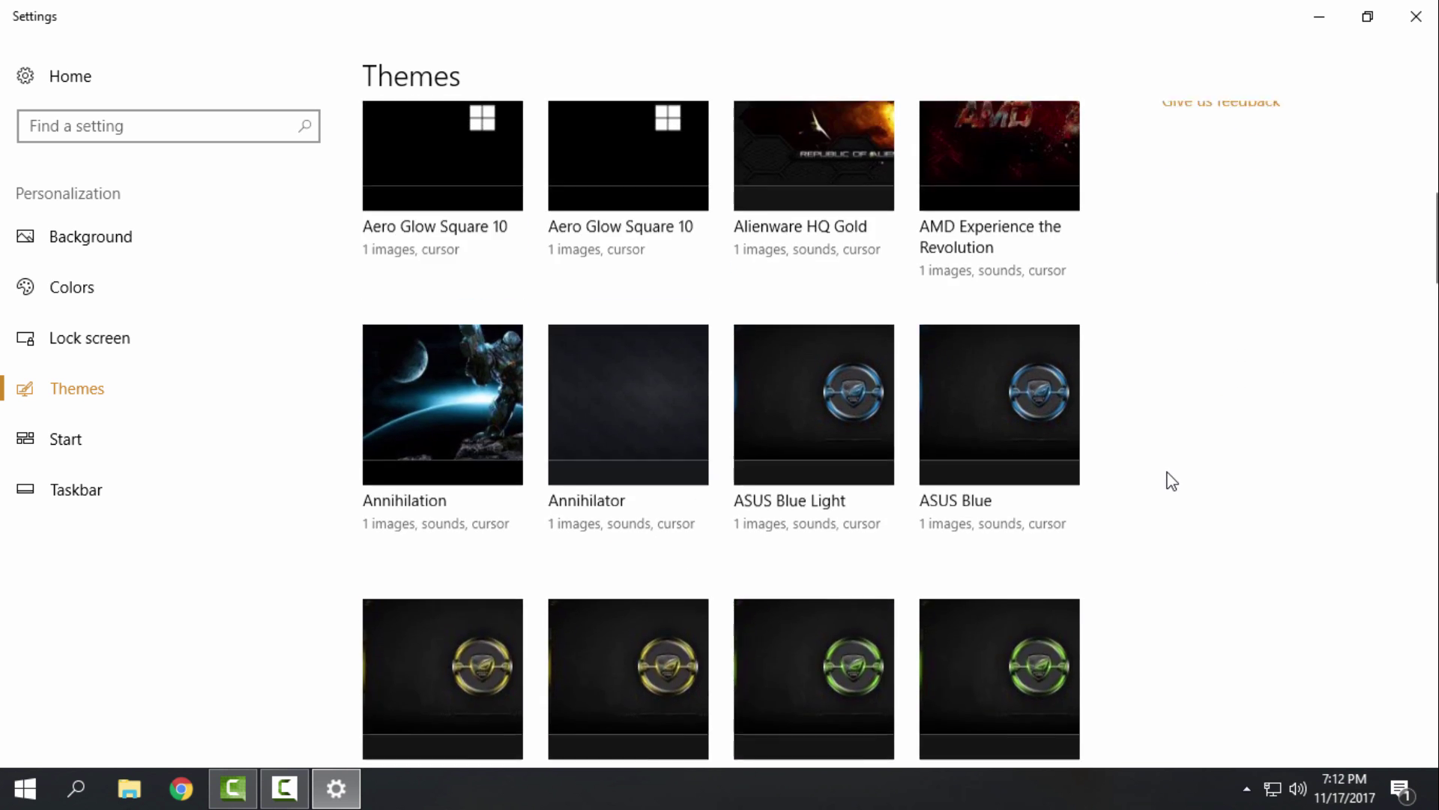
pyautogui.scroll(2, 1172, 481)
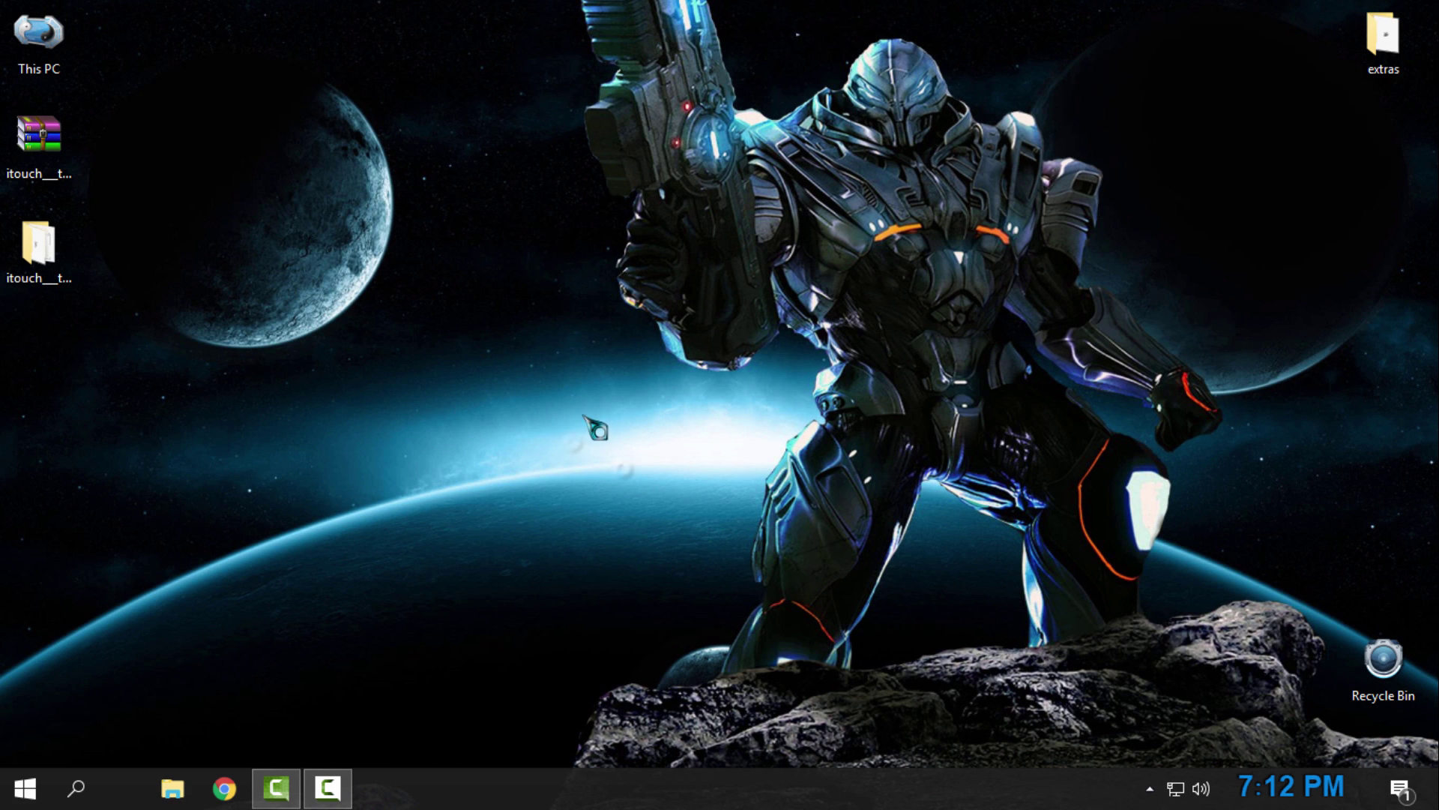
pyautogui.rightClick(510, 441)
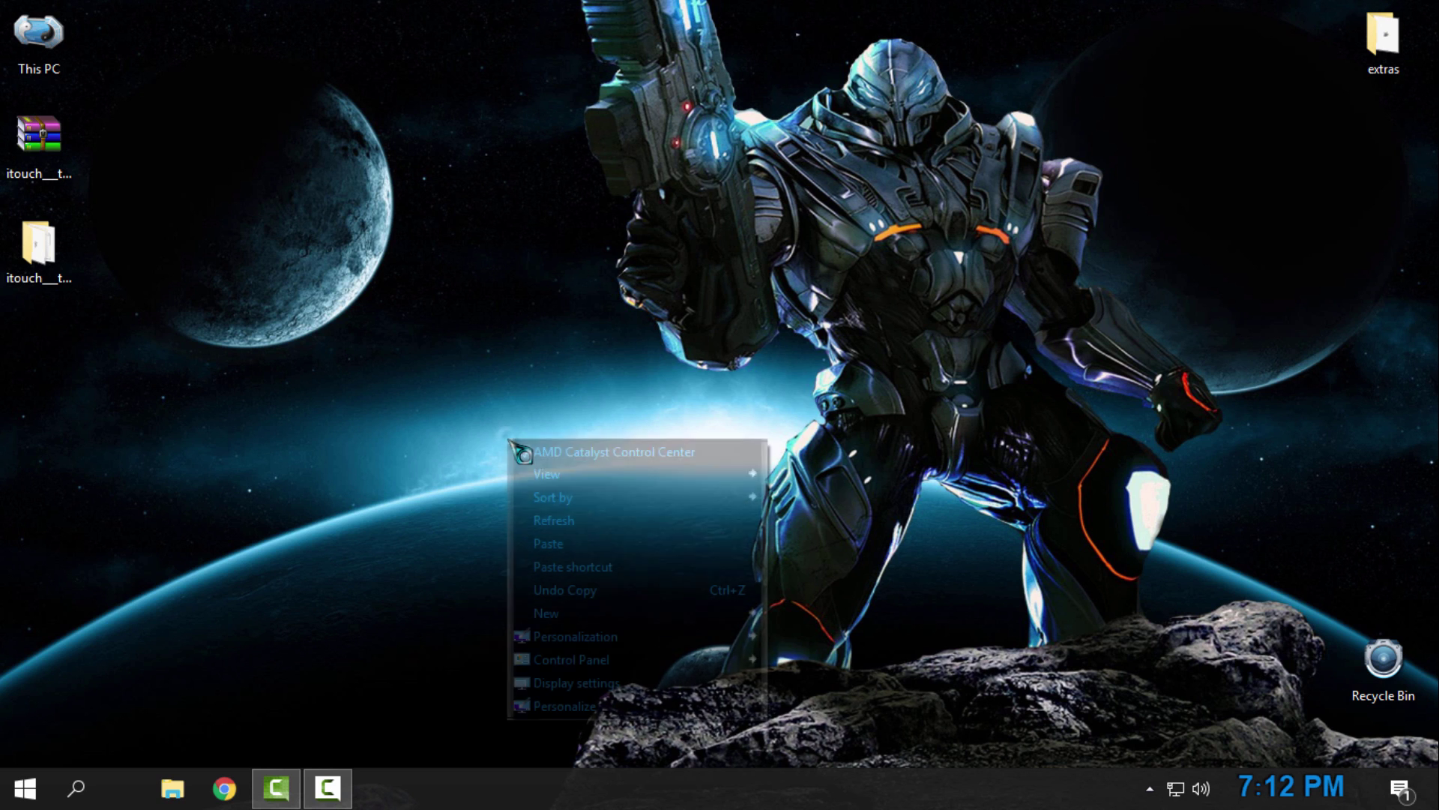
pyautogui.rightClick(536, 402)
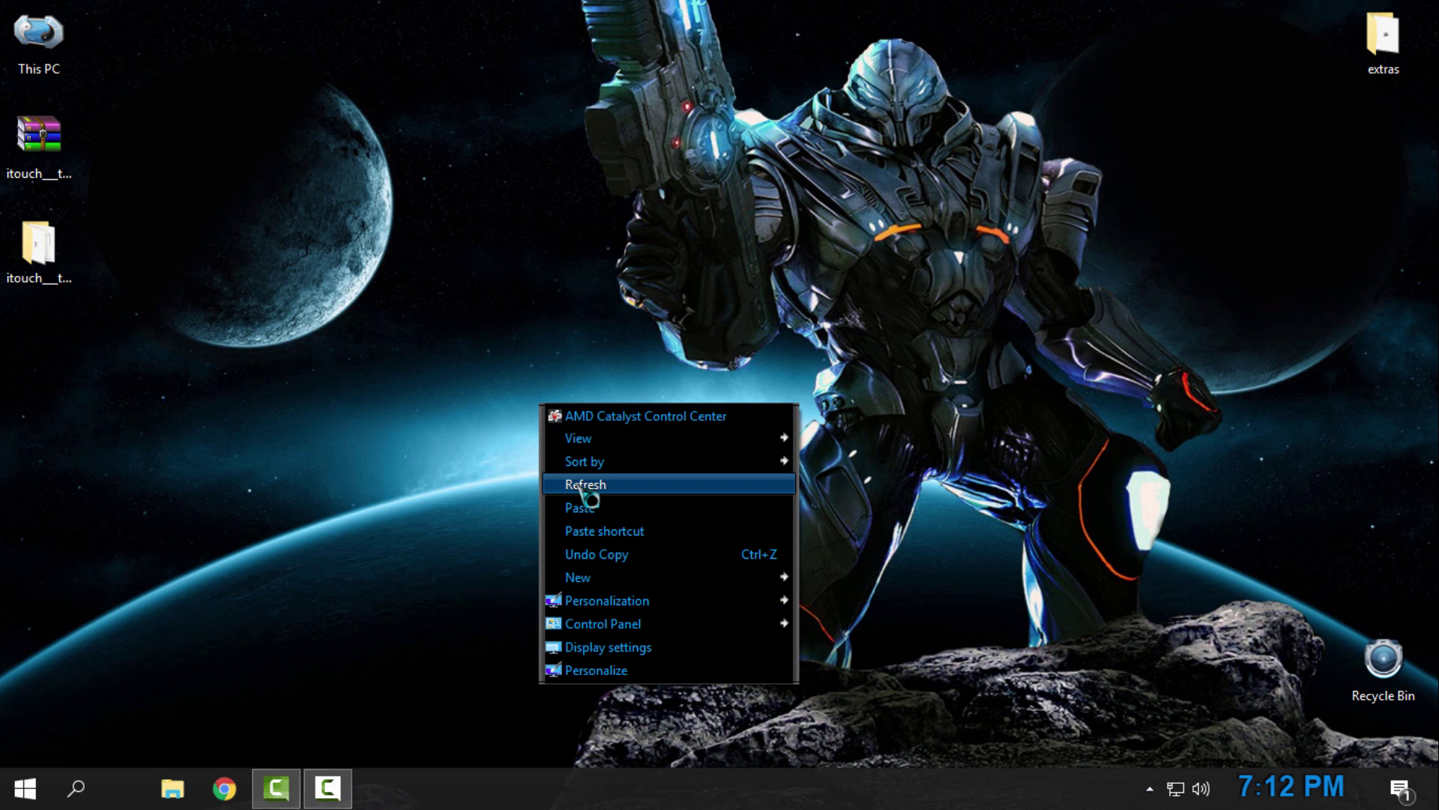
pyautogui.click(586, 482)
pyautogui.rightClick(564, 413)
pyautogui.click(630, 497)
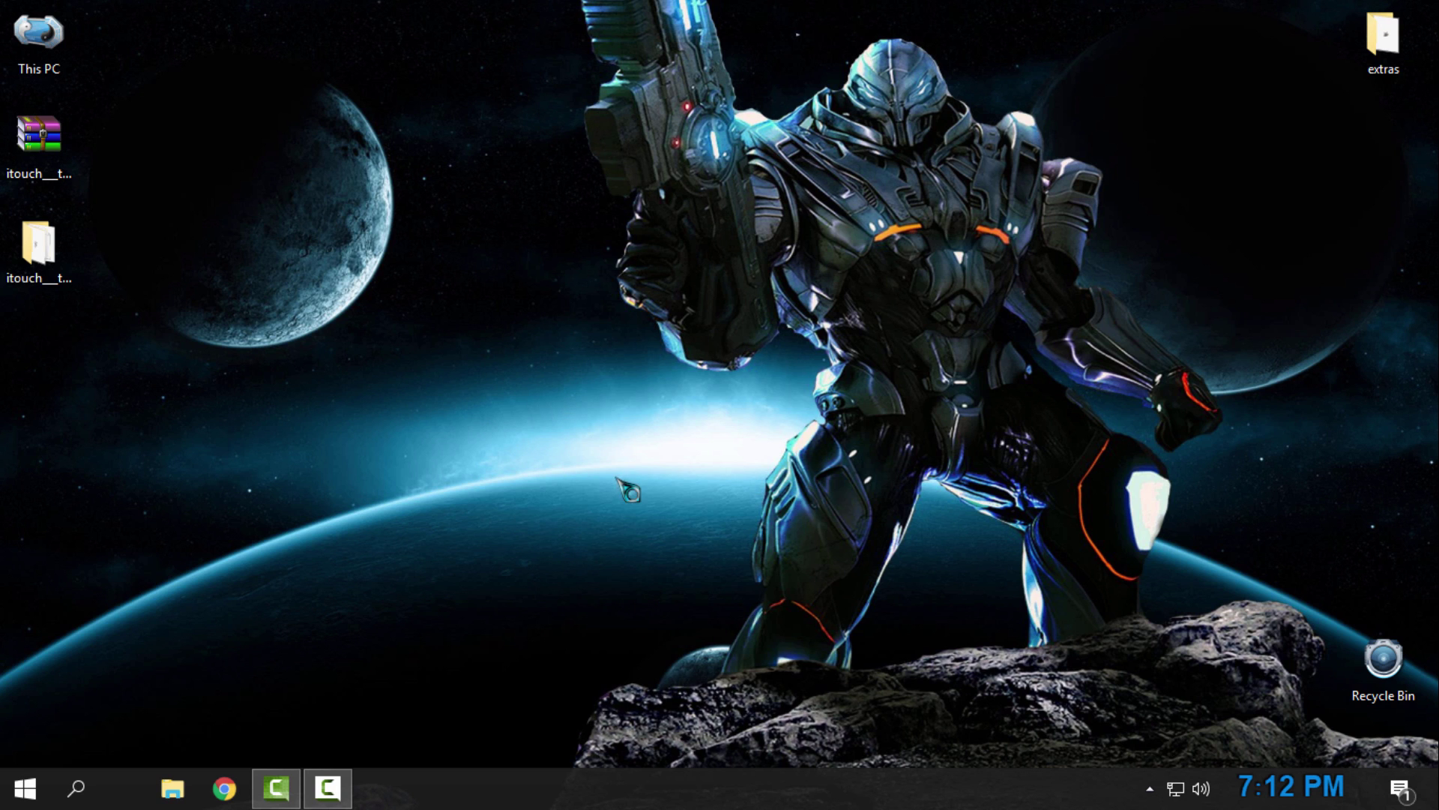